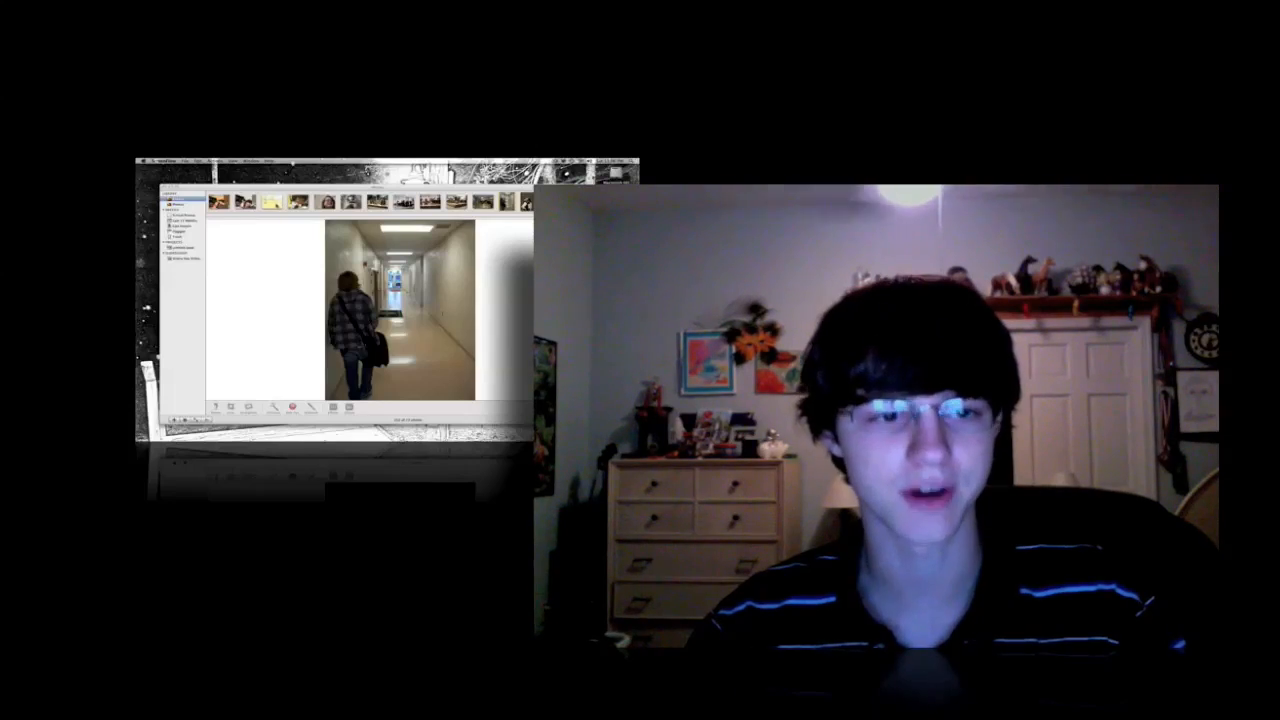
Step: Reset the pencil photo's adjustments, paste the copied adjustment settings back onto it, and close the Adjust controls
{"action": "left_click", "coordinate": [281, 208]}
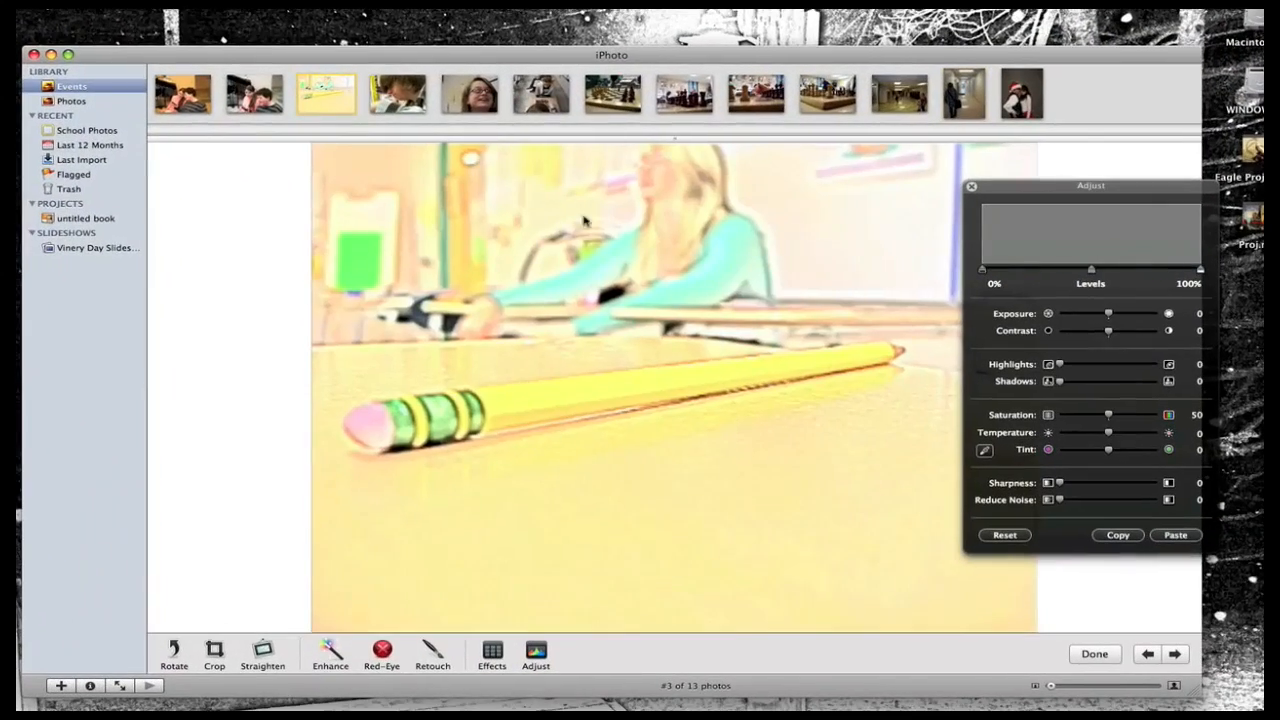
{"action": "left_click", "coordinate": [971, 187]}
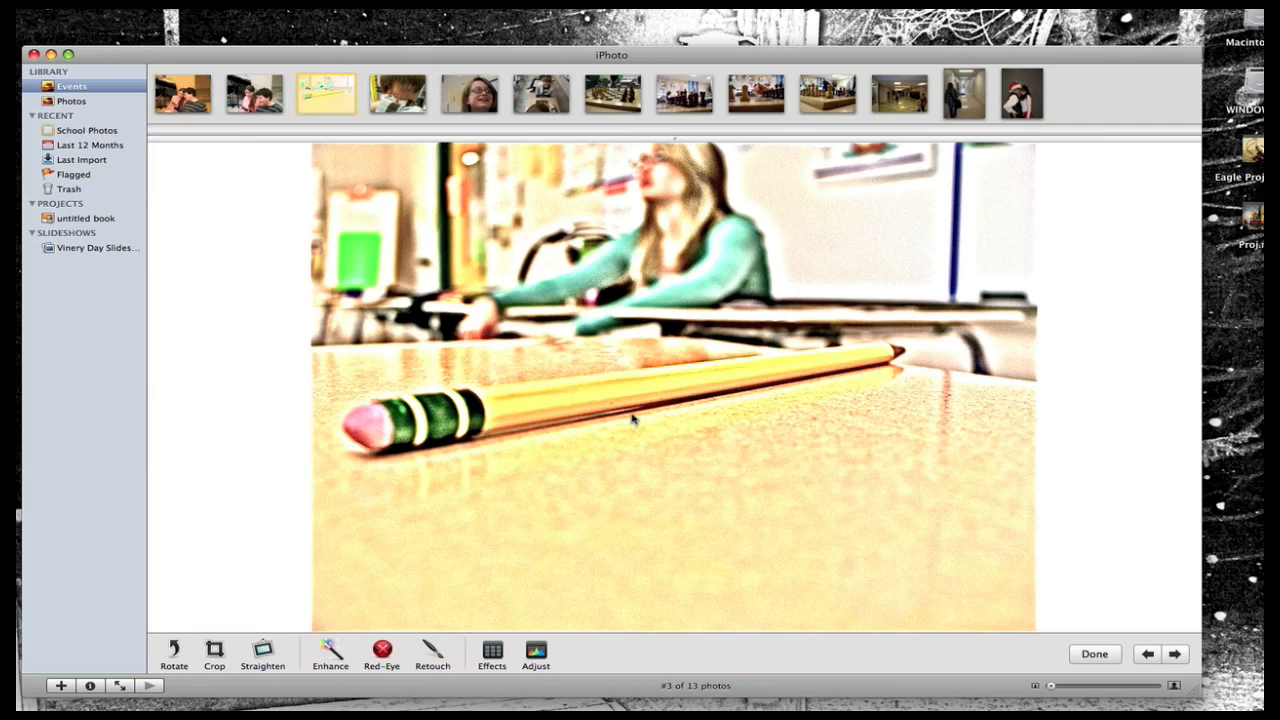
{"action": "left_click", "coordinate": [534, 657]}
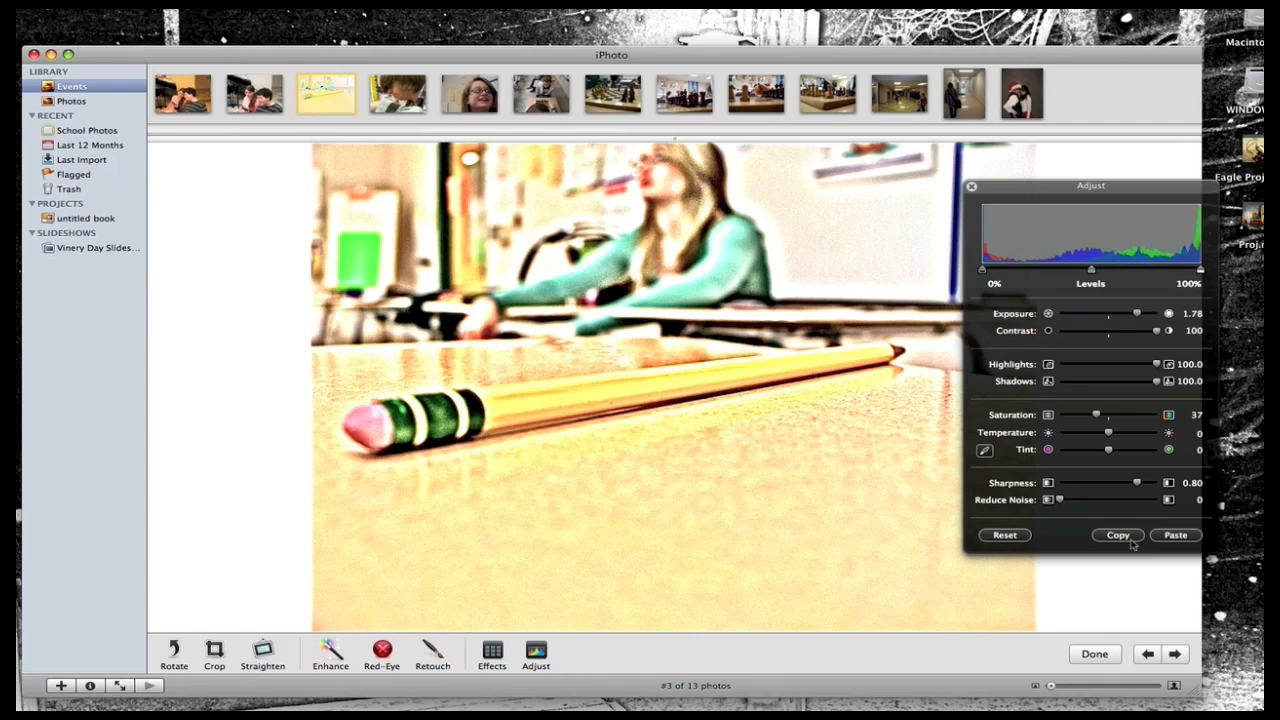
{"action": "left_click_drag", "start_coordinate": [1153, 199], "coordinate": [1253, 194]}
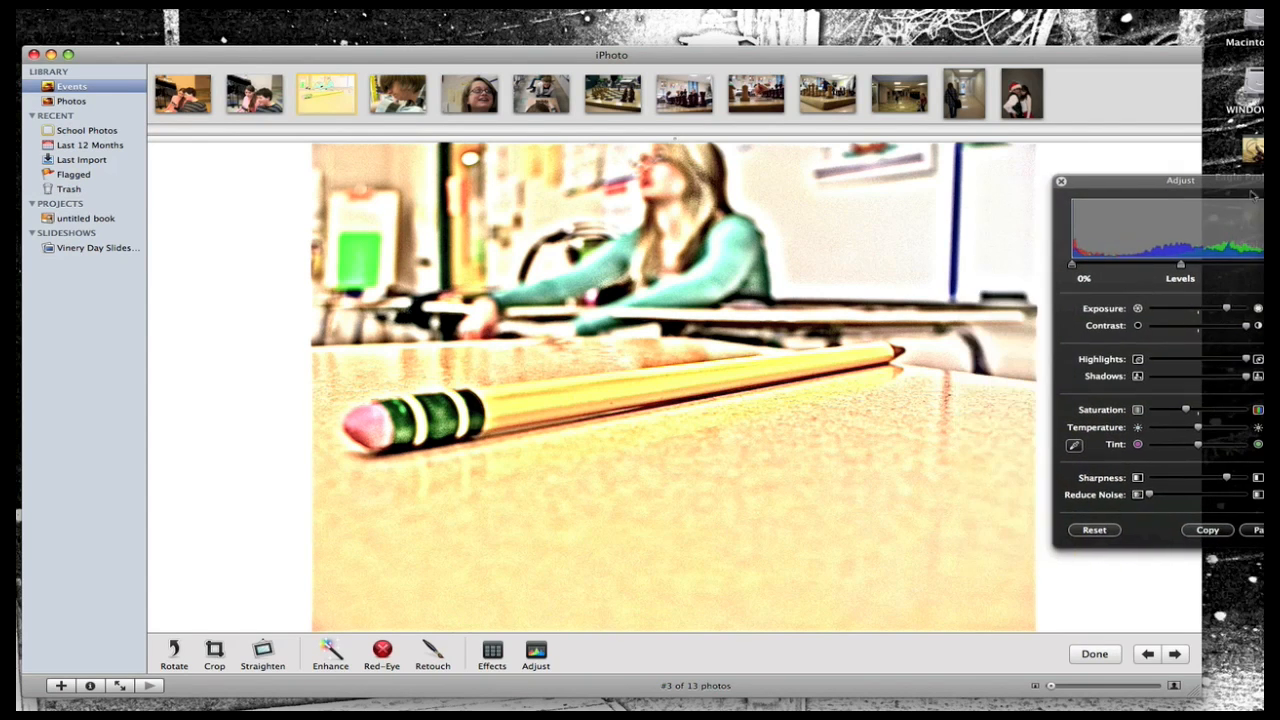
{"action": "left_click", "coordinate": [1095, 530]}
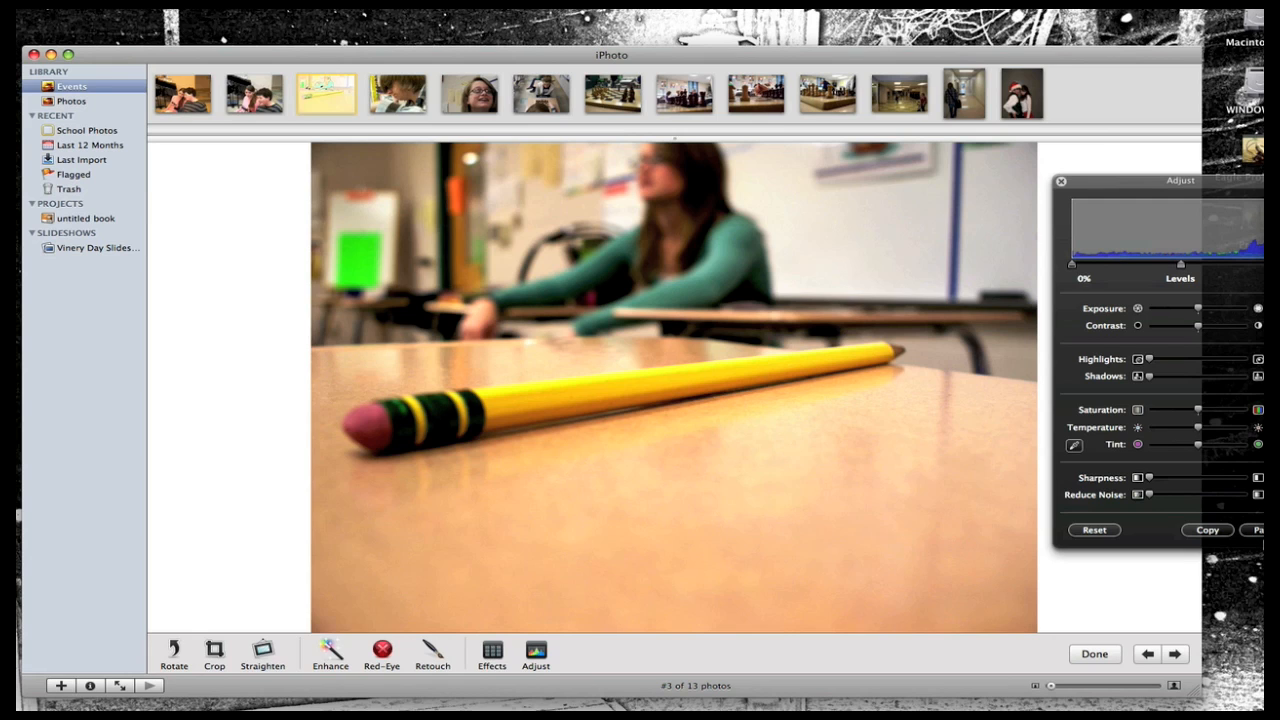
{"action": "left_click", "coordinate": [1257, 530]}
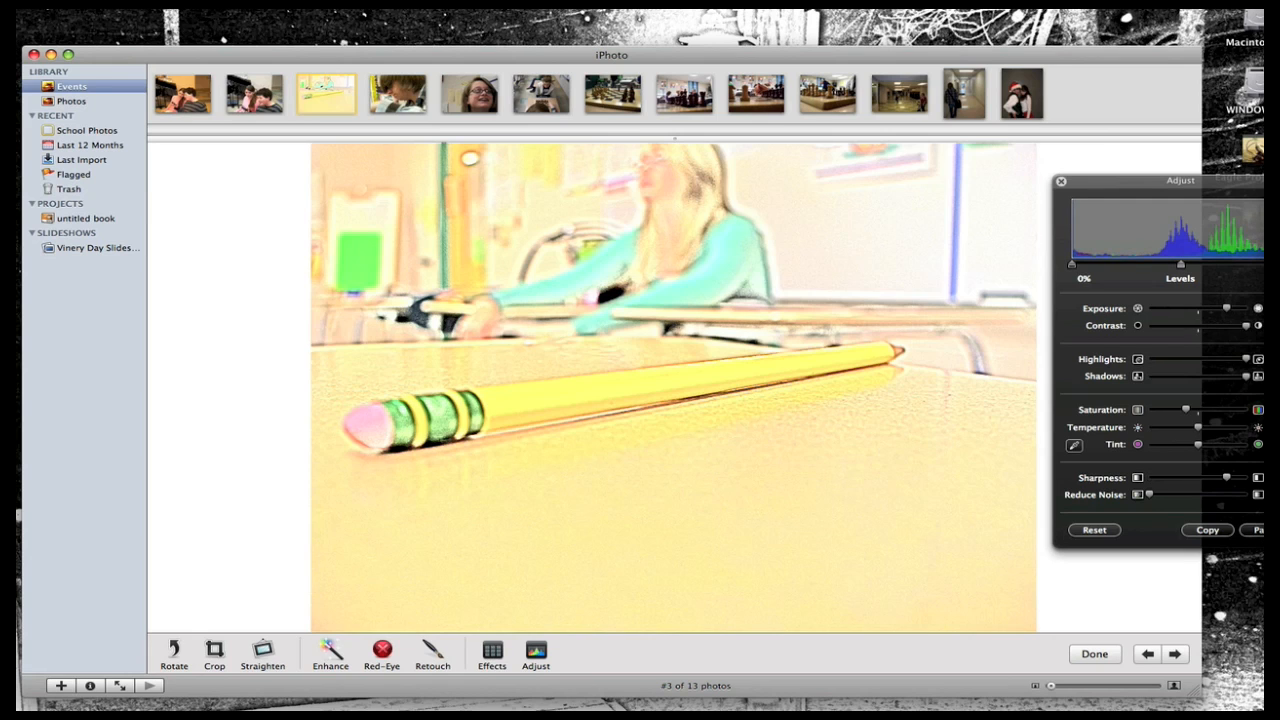
{"action": "left_click", "coordinate": [1062, 183]}
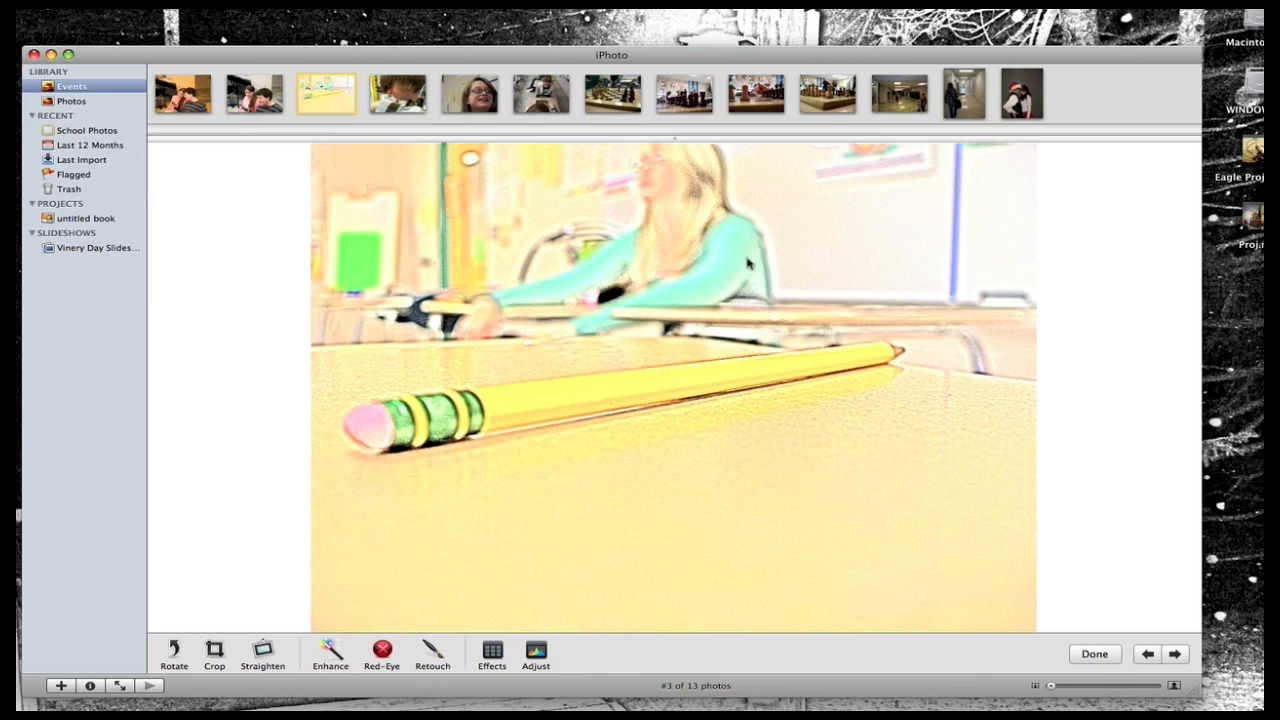
Step: Leave the pencil photo and open the photo of the person walking down the hallway from the School Photos event
{"action": "double_click", "coordinate": [825, 297]}
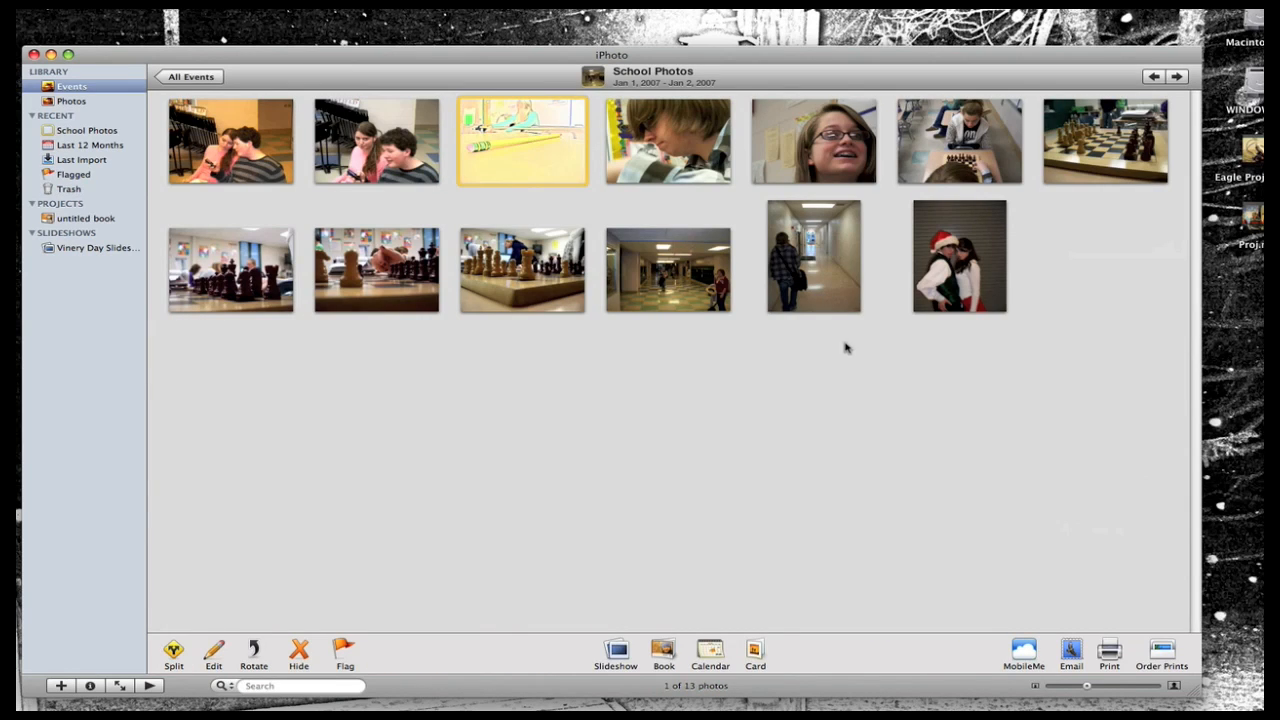
{"action": "left_click", "coordinate": [846, 435]}
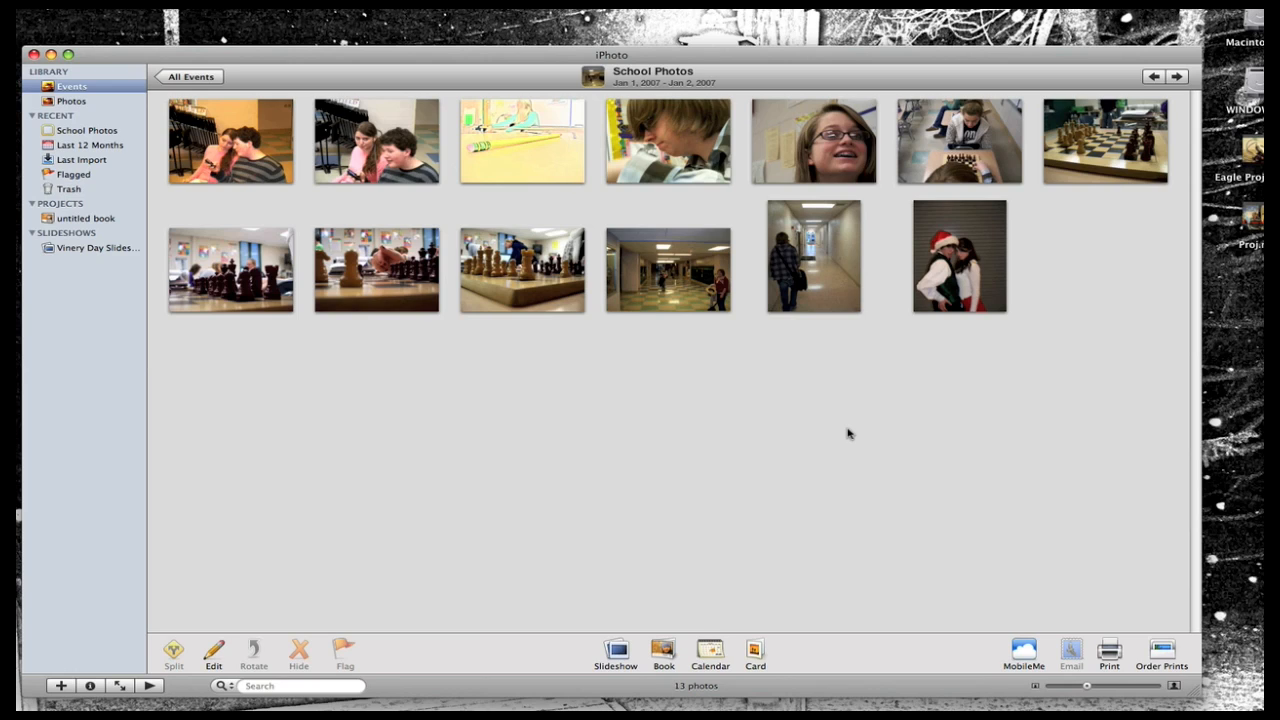
{"action": "double_click", "coordinate": [809, 317]}
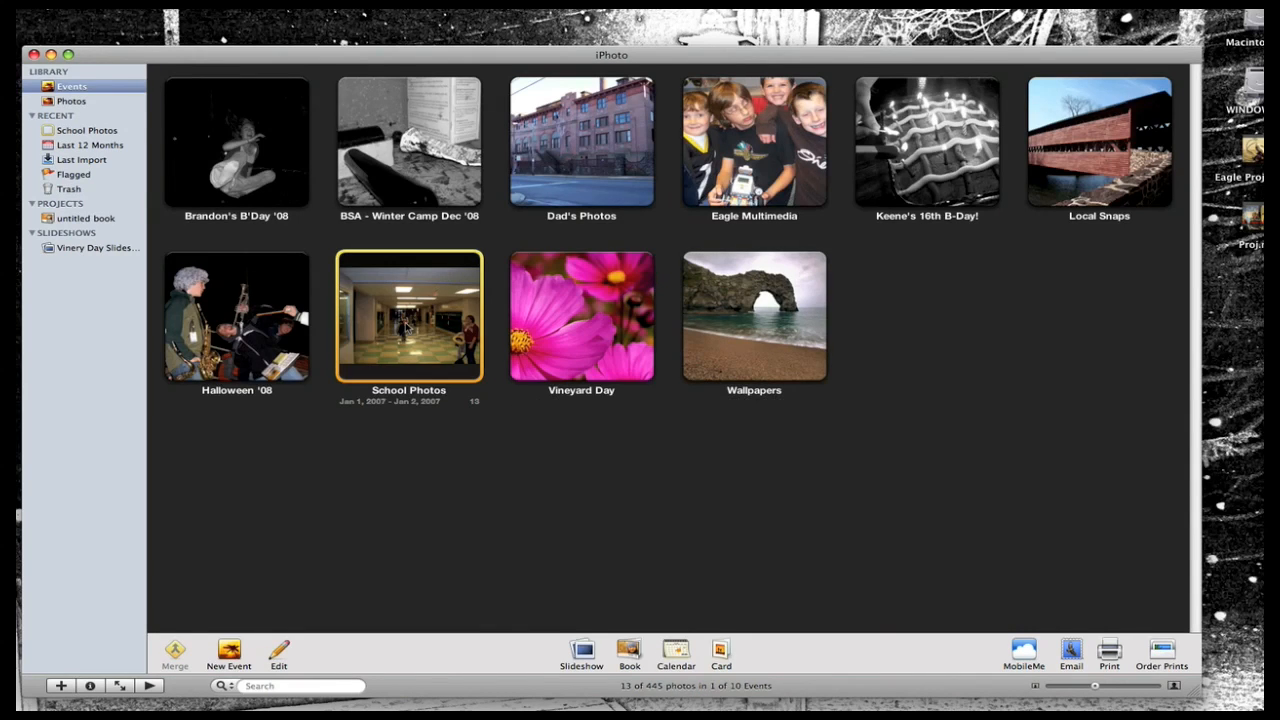
{"action": "double_click", "coordinate": [403, 323]}
{"action": "double_click", "coordinate": [831, 252]}
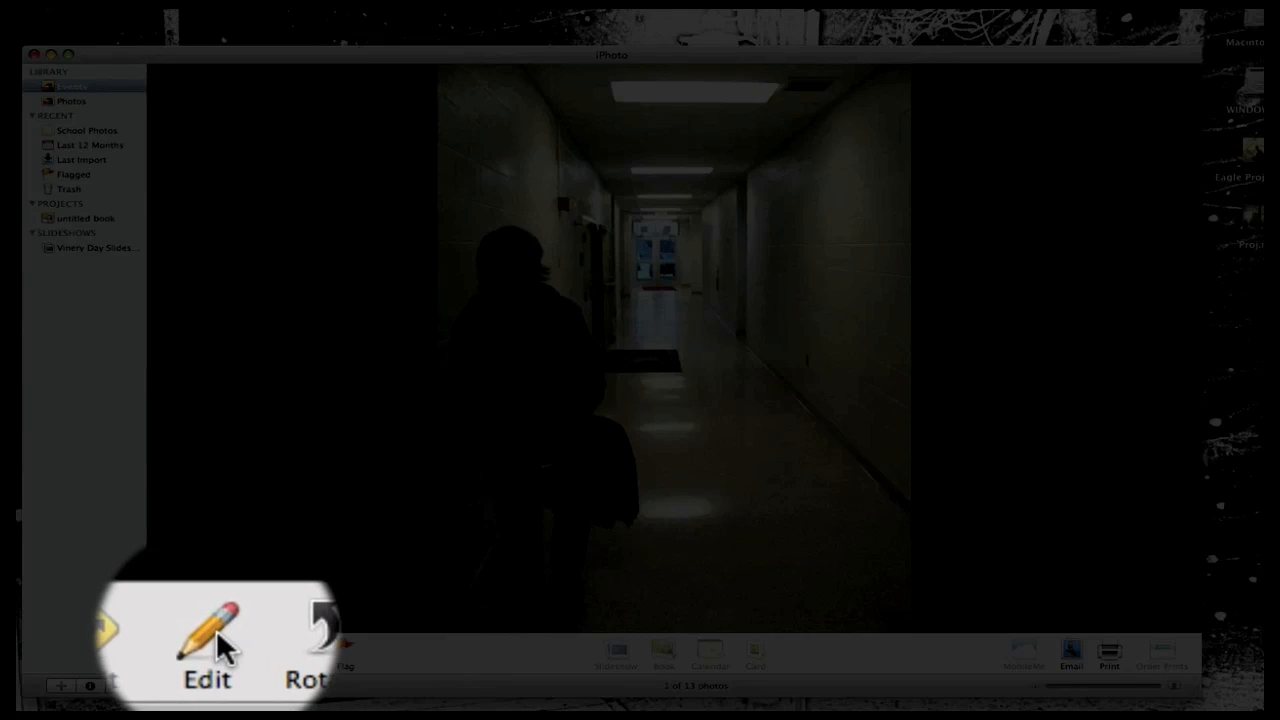
Step: Start editing the hallway photo and place the Adjust controls beside the image
{"action": "left_click", "coordinate": [216, 635]}
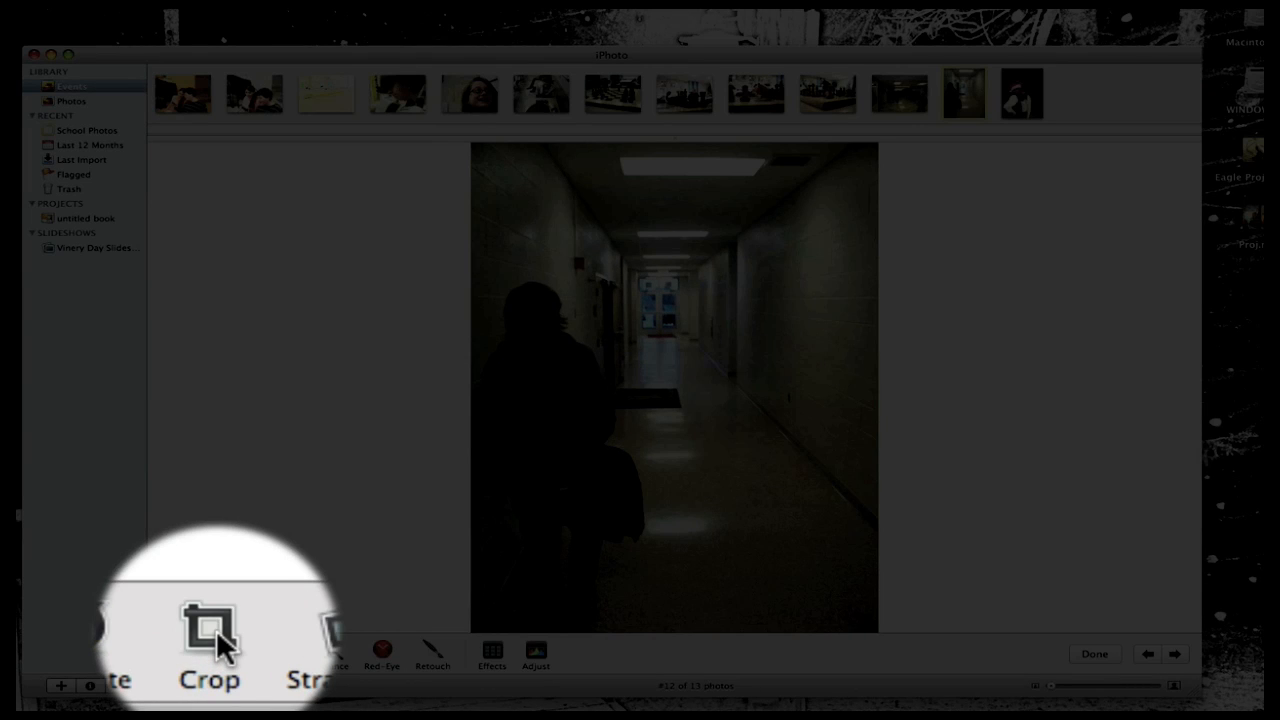
{"action": "left_click", "coordinate": [536, 652]}
{"action": "left_click_drag", "start_coordinate": [1205, 186], "coordinate": [1081, 182]}
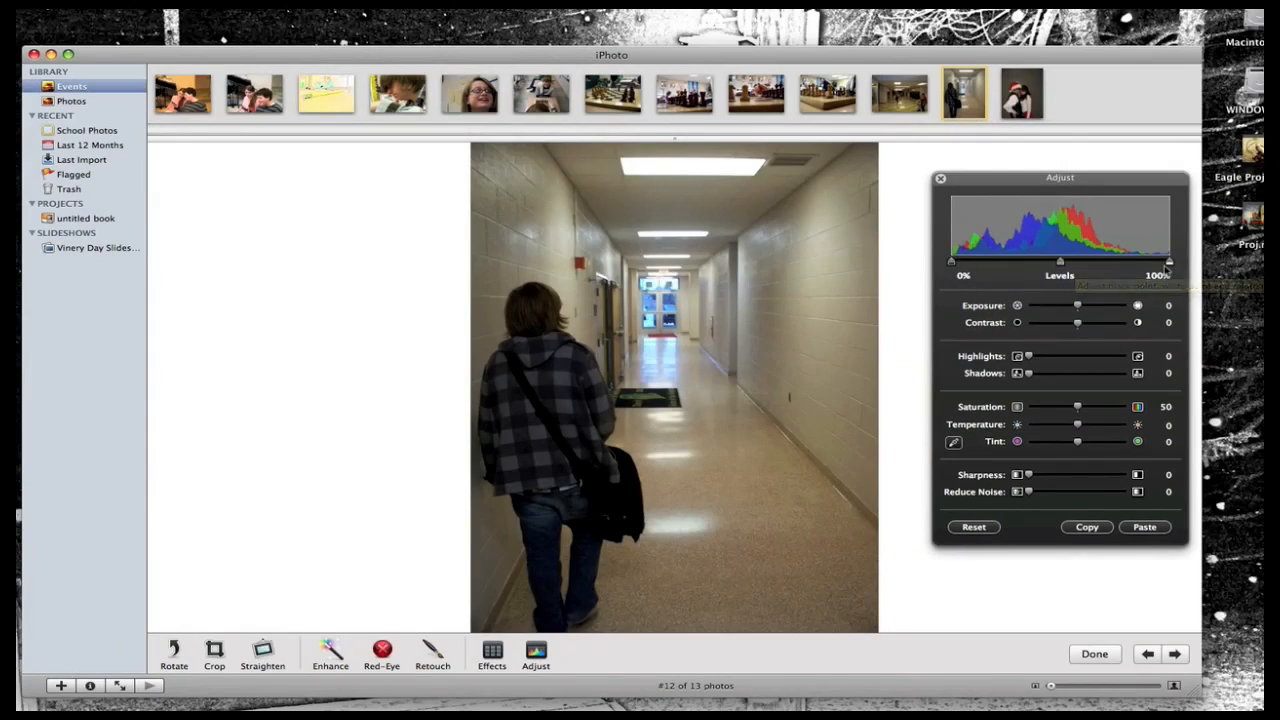
Step: Try moving the white, black and midtone Levels points of the hallway photo and reset its adjustments
{"action": "mouse_move", "coordinate": [1166, 262]}
{"action": "left_mouse_down"}
{"action": "mouse_move", "coordinate": [1047, 275]}
{"action": "mouse_move", "coordinate": [1178, 268]}
{"action": "left_mouse_up"}
{"action": "mouse_move", "coordinate": [954, 263]}
{"action": "left_mouse_down"}
{"action": "mouse_move", "coordinate": [1037, 264]}
{"action": "mouse_move", "coordinate": [915, 268]}
{"action": "left_mouse_up"}
{"action": "mouse_move", "coordinate": [1070, 268]}
{"action": "left_mouse_down"}
{"action": "mouse_move", "coordinate": [1168, 262]}
{"action": "mouse_move", "coordinate": [965, 266]}
{"action": "mouse_move", "coordinate": [1063, 263]}
{"action": "left_mouse_up"}
{"action": "left_click", "coordinate": [982, 524]}
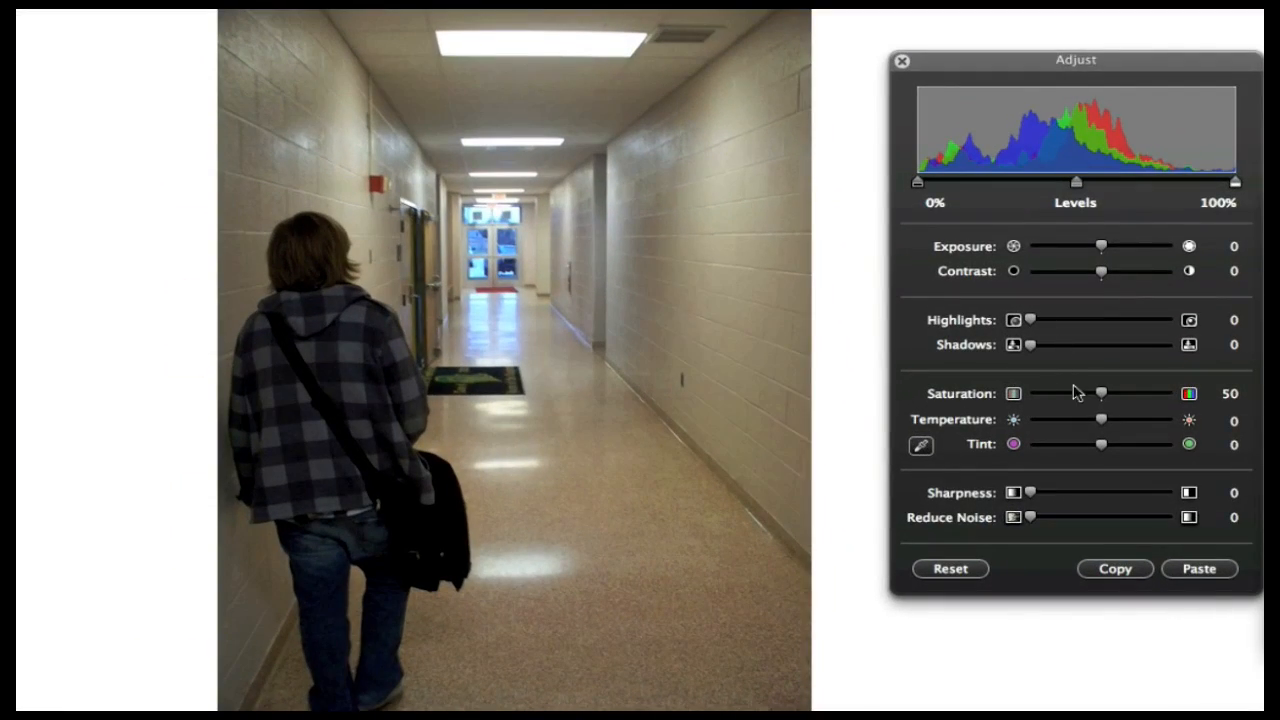
Step: Set the hallway photo's saturation to 0, contrast to -100 and exposure to about -1.02
{"action": "left_click_drag", "start_coordinate": [1102, 396], "coordinate": [1012, 400]}
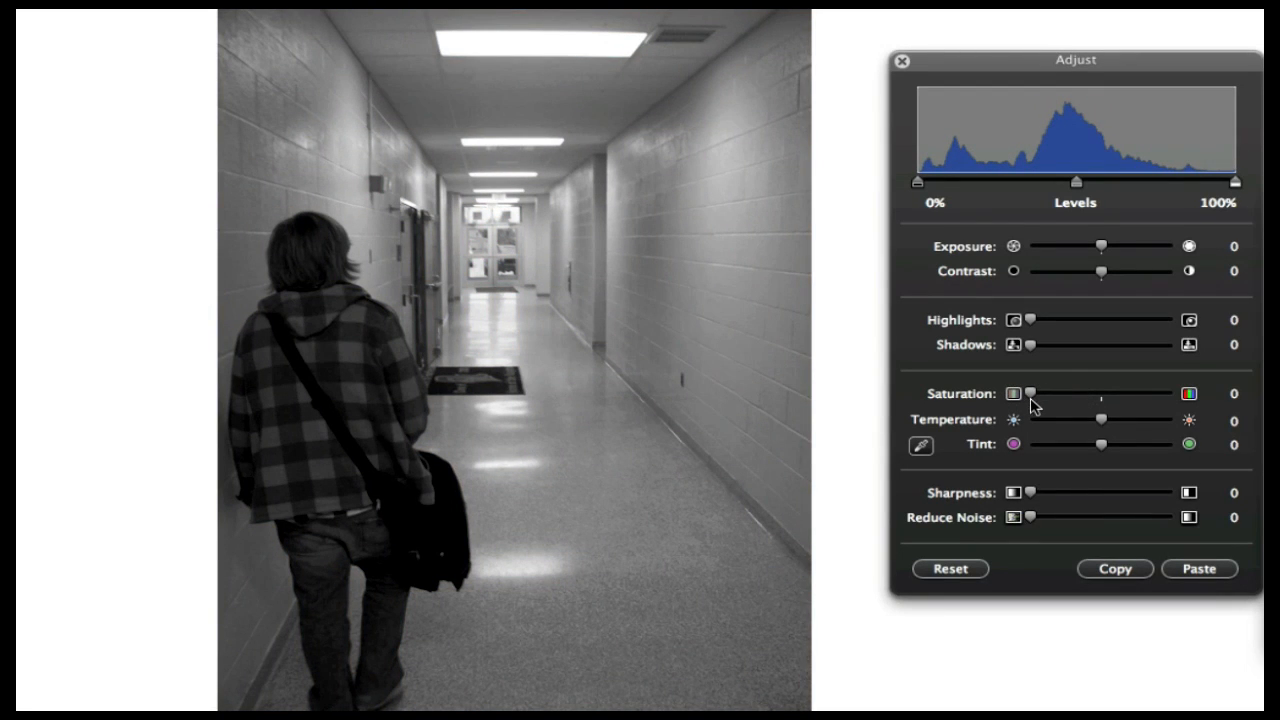
{"action": "left_click_drag", "start_coordinate": [1101, 272], "coordinate": [1030, 278]}
{"action": "left_click_drag", "start_coordinate": [1101, 247], "coordinate": [1020, 251]}
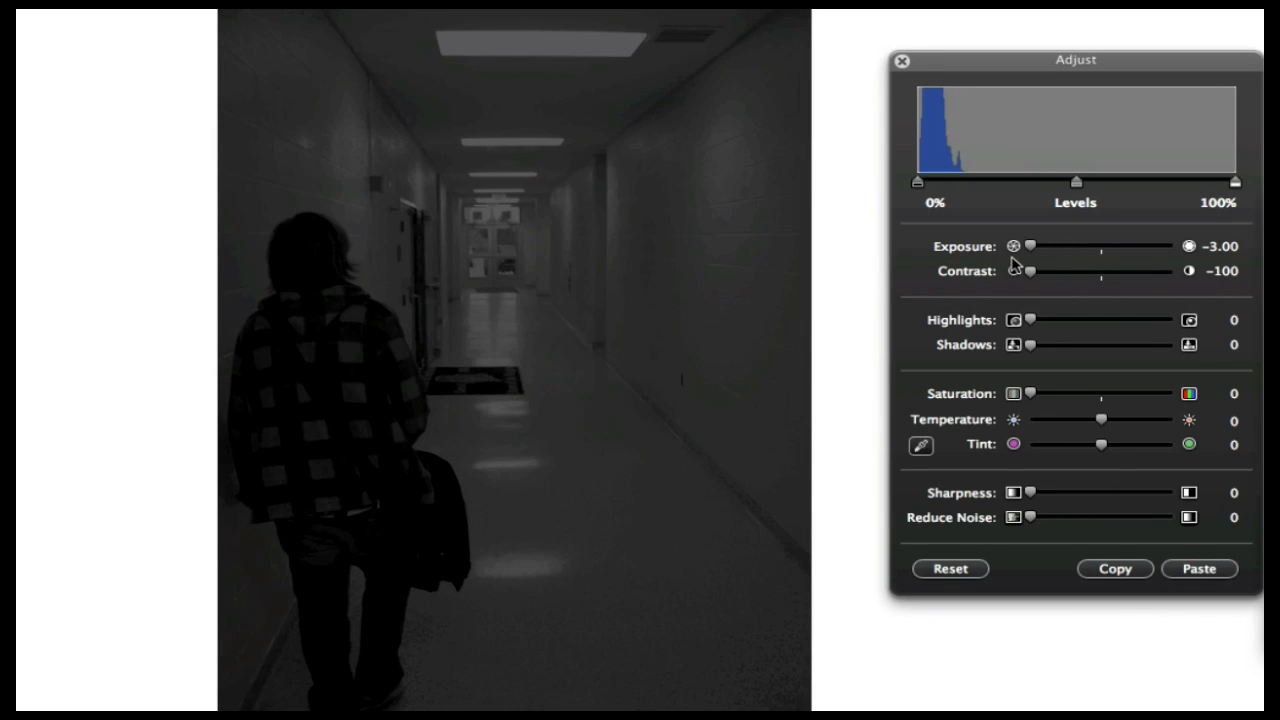
{"action": "left_click_drag", "start_coordinate": [1030, 247], "coordinate": [1079, 251]}
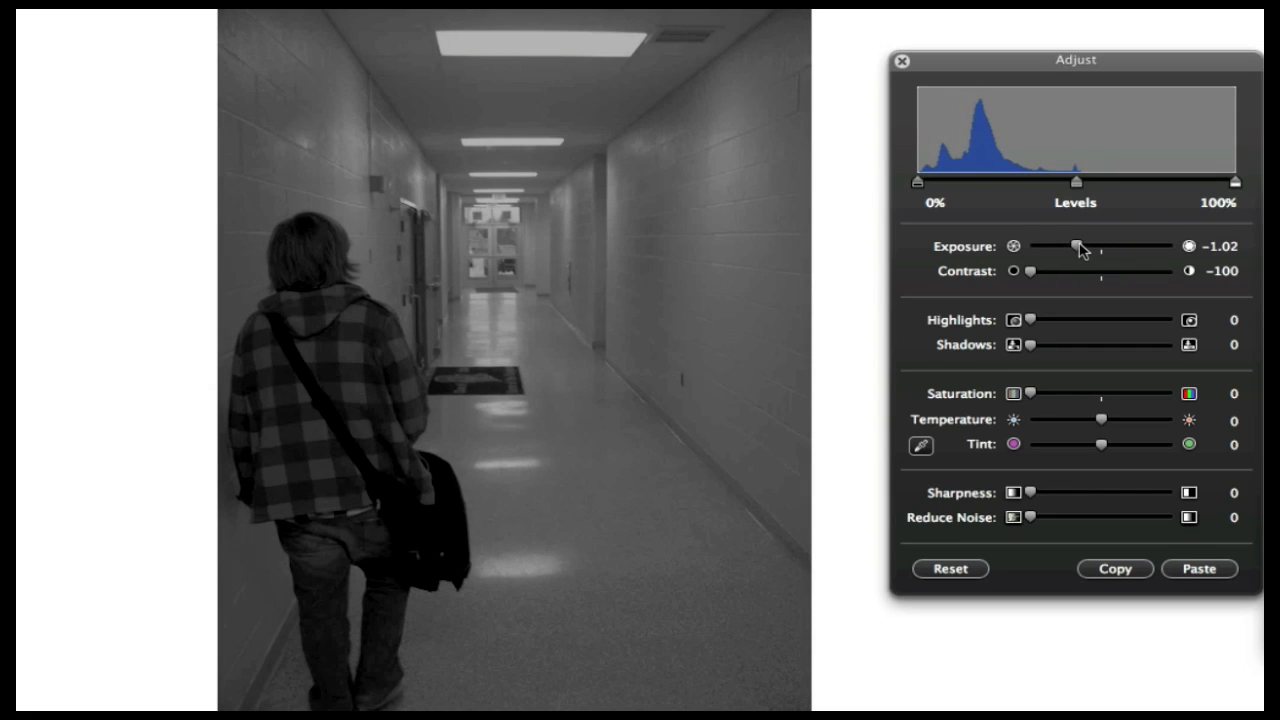
Step: Set the hallway photo's highlights and shadows to 100 and raise the exposure to about -0.56
{"action": "left_click_drag", "start_coordinate": [1046, 322], "coordinate": [1184, 347]}
{"action": "left_click", "coordinate": [1156, 346]}
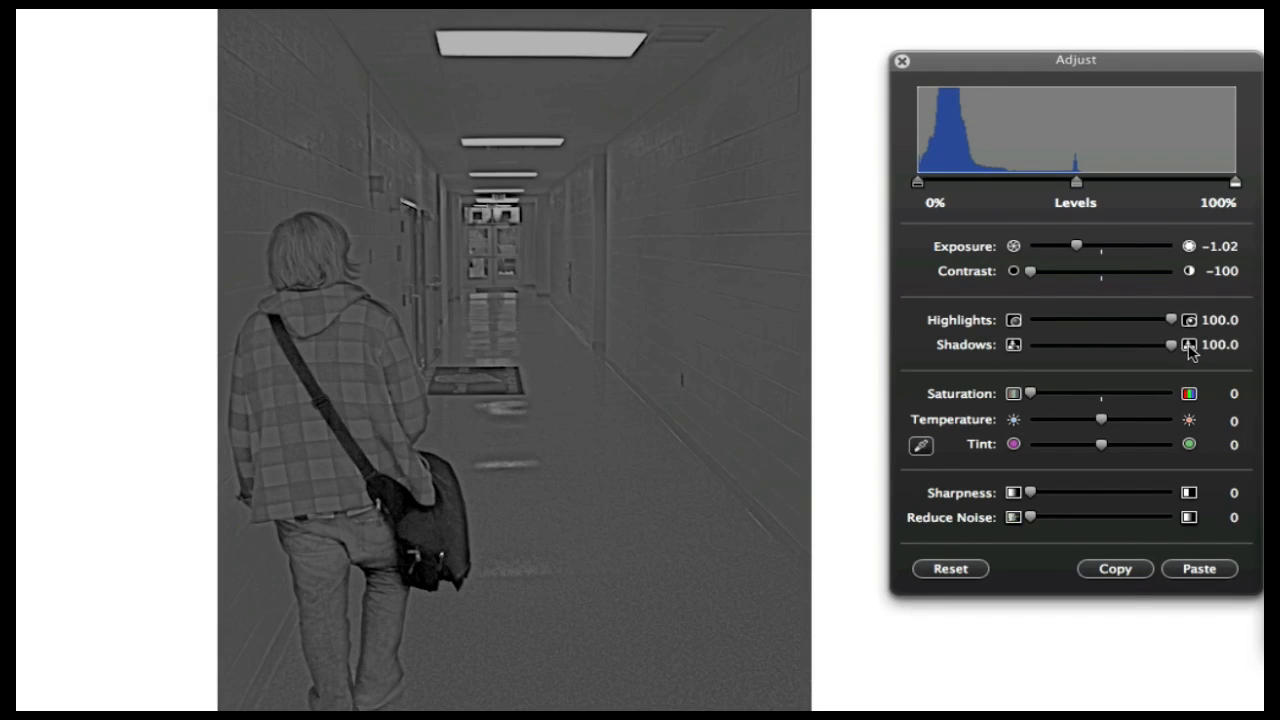
{"action": "left_click_drag", "start_coordinate": [1089, 251], "coordinate": [1087, 251]}
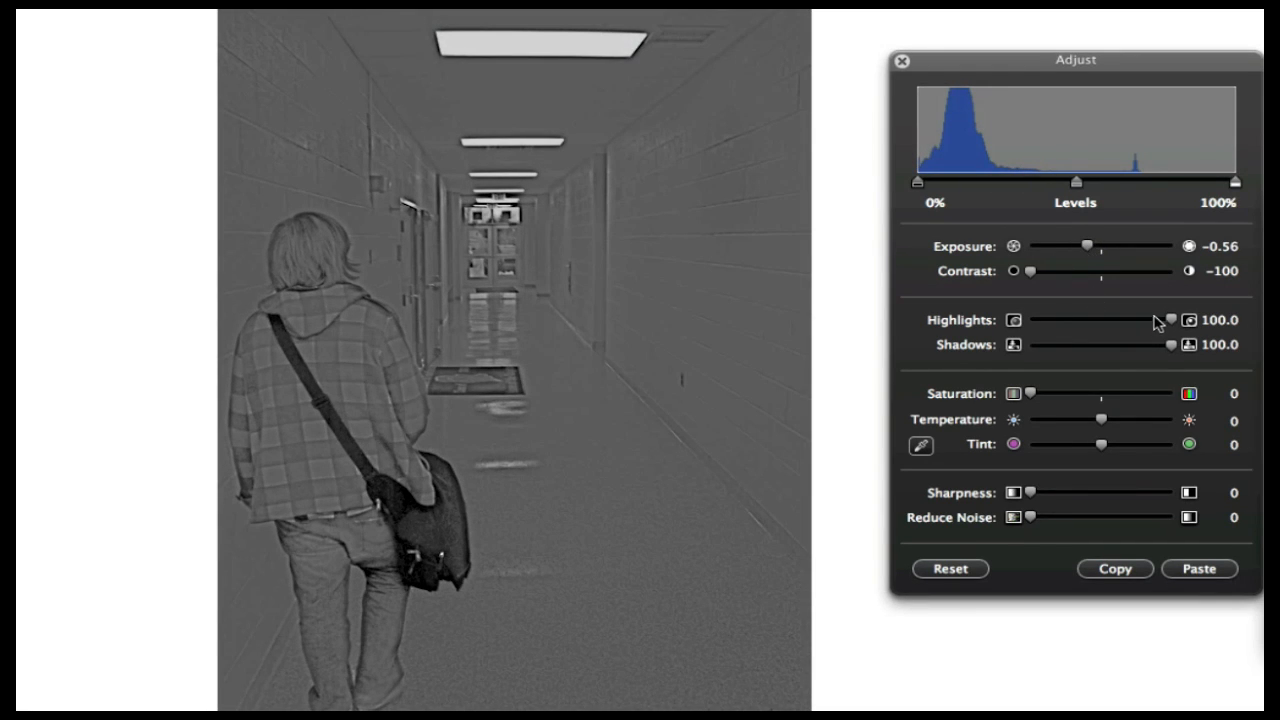
{"action": "left_click_drag", "start_coordinate": [1171, 320], "coordinate": [1178, 346]}
Step: Set the hallway photo's noise reduction to 100 and its contrast to 100, with sharpness at 0
{"action": "left_click_drag", "start_coordinate": [1031, 274], "coordinate": [1062, 280]}
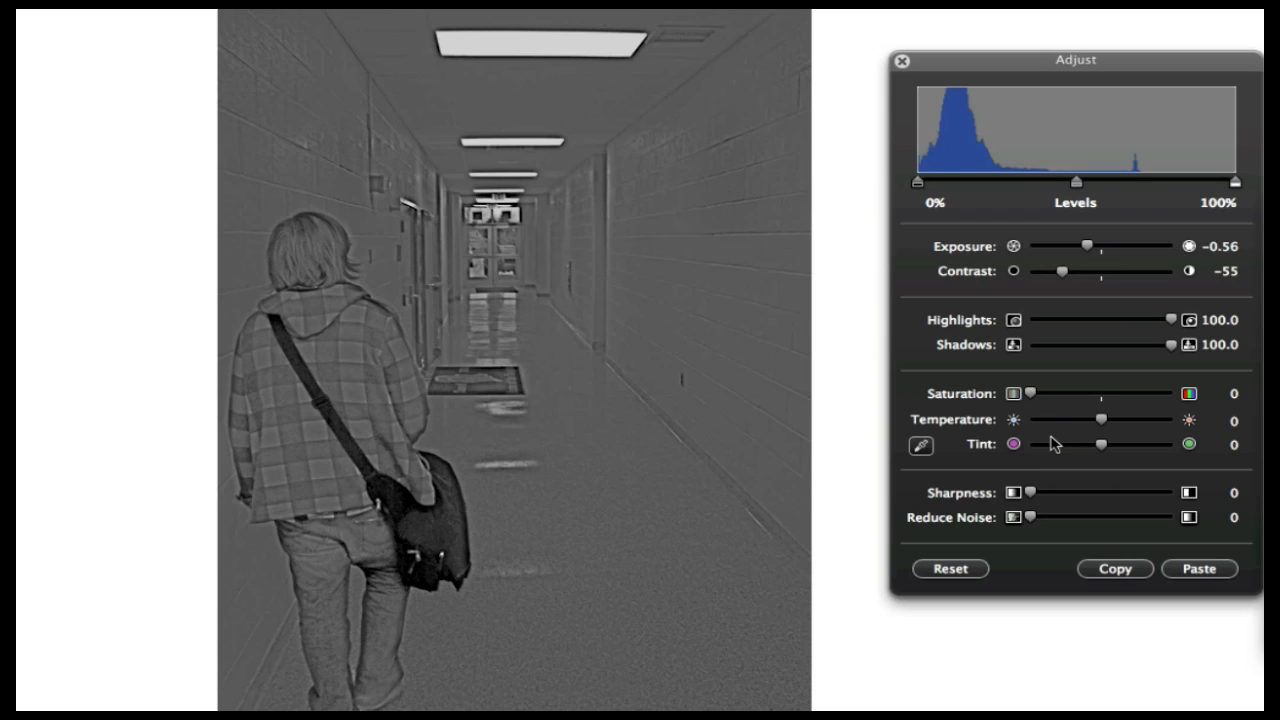
{"action": "left_click_drag", "start_coordinate": [1032, 494], "coordinate": [999, 505]}
{"action": "left_click_drag", "start_coordinate": [1033, 522], "coordinate": [1258, 524]}
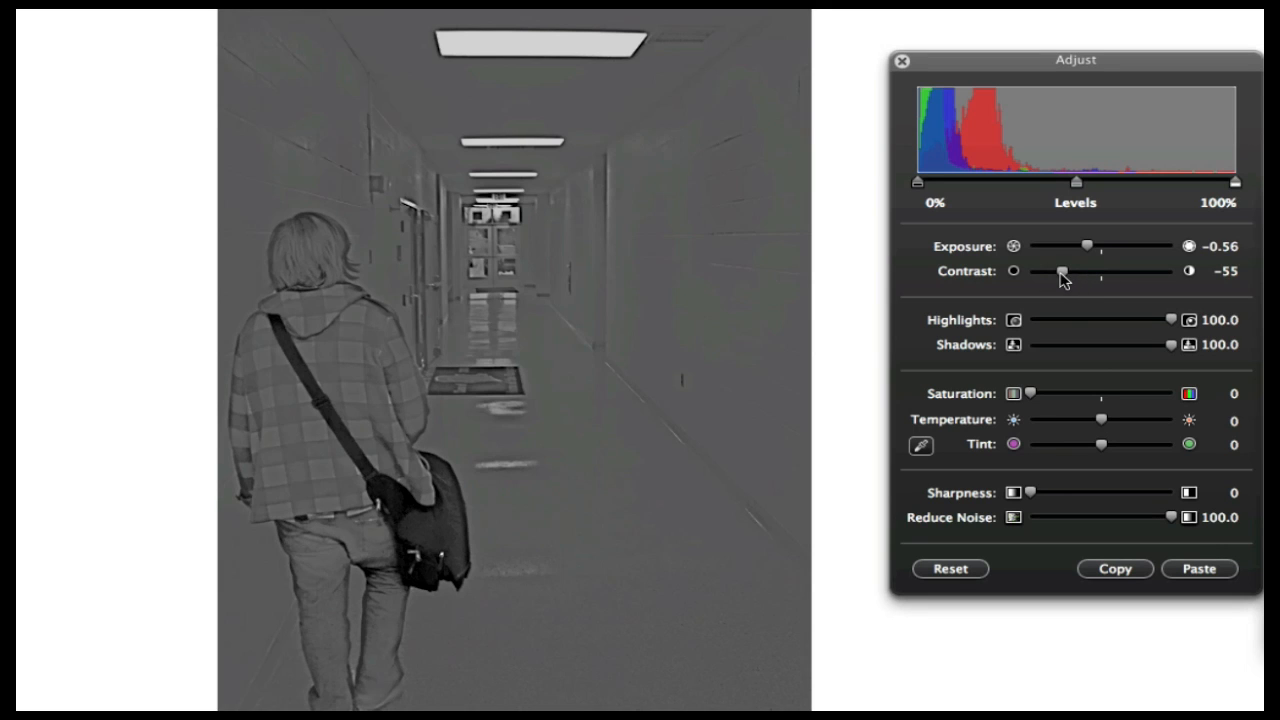
{"action": "left_click_drag", "start_coordinate": [1033, 492], "coordinate": [987, 510]}
{"action": "left_click_drag", "start_coordinate": [1066, 278], "coordinate": [1203, 288]}
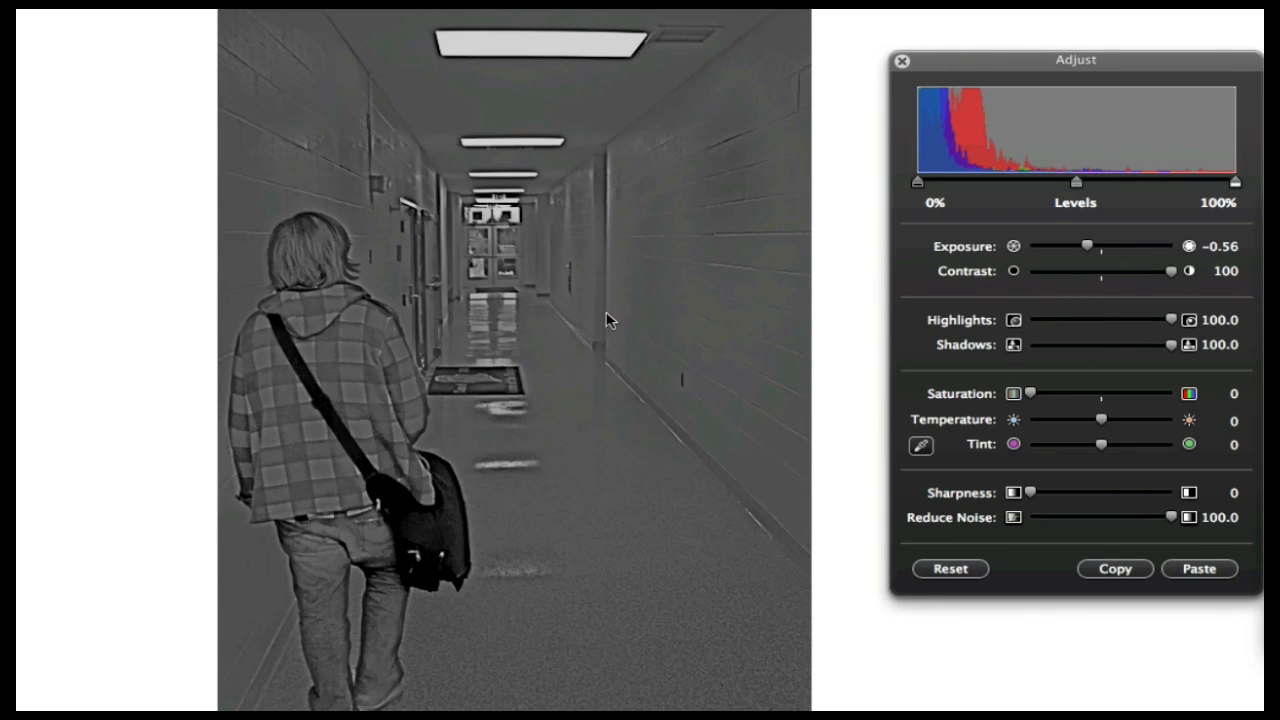
Step: Fine-tune the hallway photo to a saturation of 10 and an exposure of about -0.59
{"action": "mouse_move", "coordinate": [1043, 397]}
{"action": "left_mouse_down"}
{"action": "mouse_move", "coordinate": [1222, 400]}
{"action": "mouse_move", "coordinate": [1061, 414]}
{"action": "left_mouse_up"}
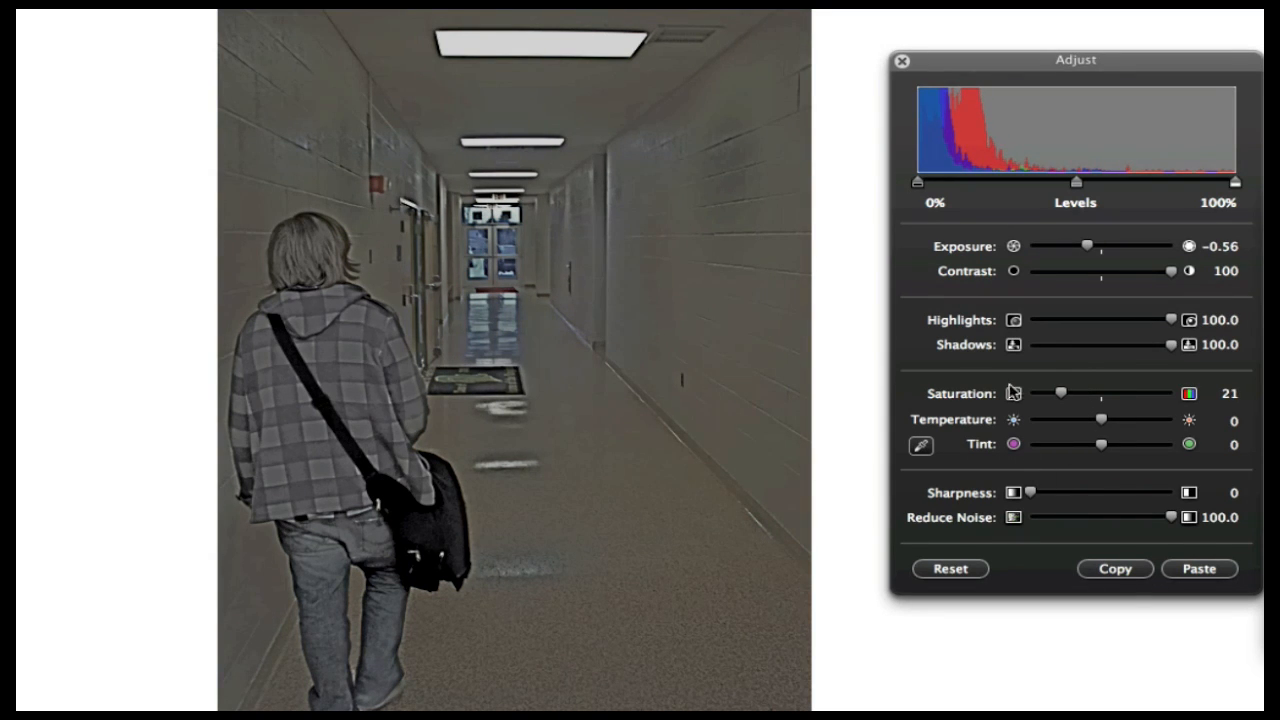
{"action": "mouse_move", "coordinate": [1088, 246]}
{"action": "left_mouse_down"}
{"action": "mouse_move", "coordinate": [1200, 250]}
{"action": "mouse_move", "coordinate": [1020, 247]}
{"action": "mouse_move", "coordinate": [1089, 244]}
{"action": "mouse_move", "coordinate": [1077, 247]}
{"action": "left_mouse_up"}
{"action": "left_click_drag", "start_coordinate": [1168, 321], "coordinate": [1225, 353]}
{"action": "left_click_drag", "start_coordinate": [1042, 493], "coordinate": [1000, 492]}
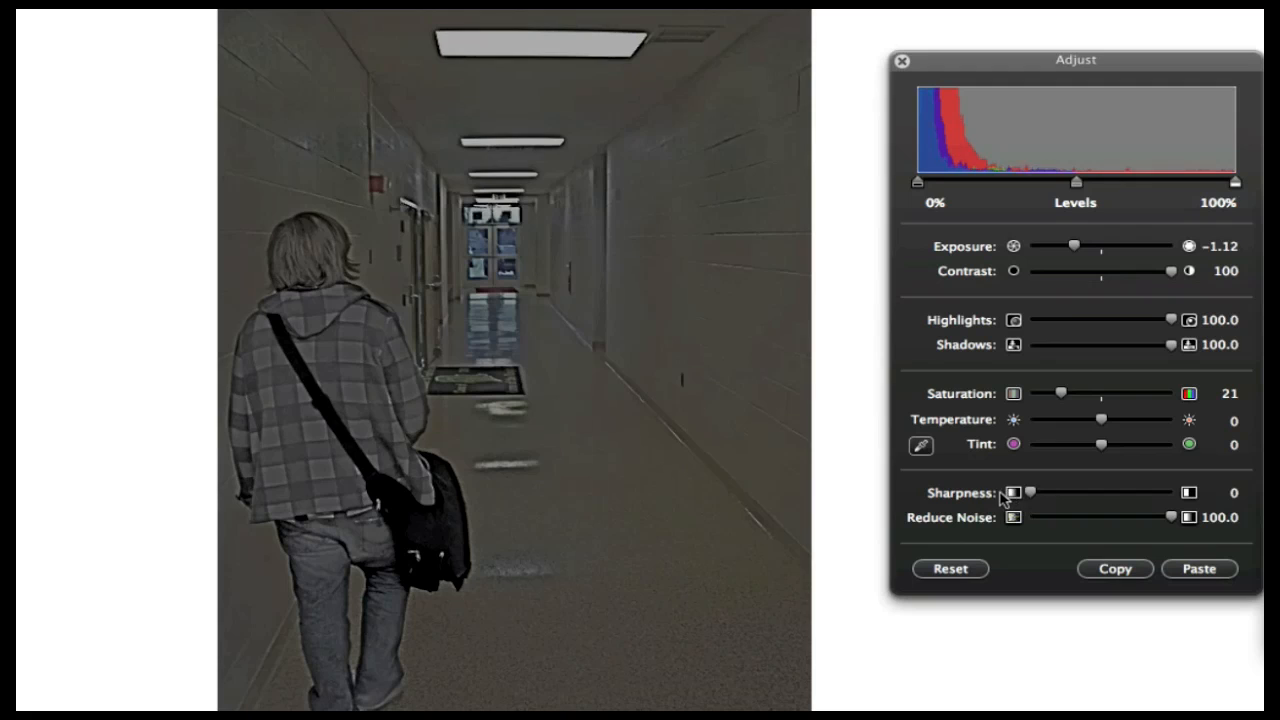
{"action": "mouse_move", "coordinate": [1171, 271]}
{"action": "left_mouse_down"}
{"action": "mouse_move", "coordinate": [1134, 277]}
{"action": "mouse_move", "coordinate": [1175, 272]}
{"action": "left_mouse_up"}
{"action": "left_click_drag", "start_coordinate": [1074, 247], "coordinate": [1088, 248]}
{"action": "left_click_drag", "start_coordinate": [1068, 400], "coordinate": [1049, 398]}
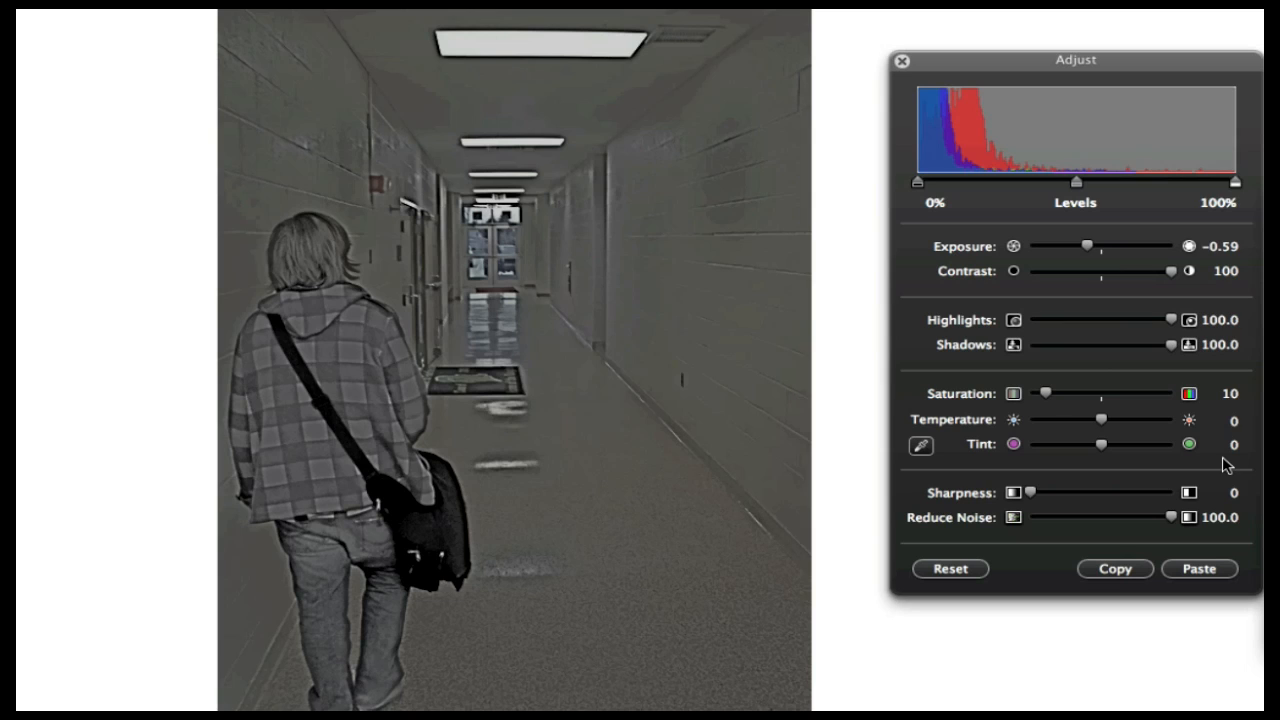
Step: Finish editing the hallway photo, view it enlarged and return to the School Photos event
{"action": "left_click", "coordinate": [902, 61]}
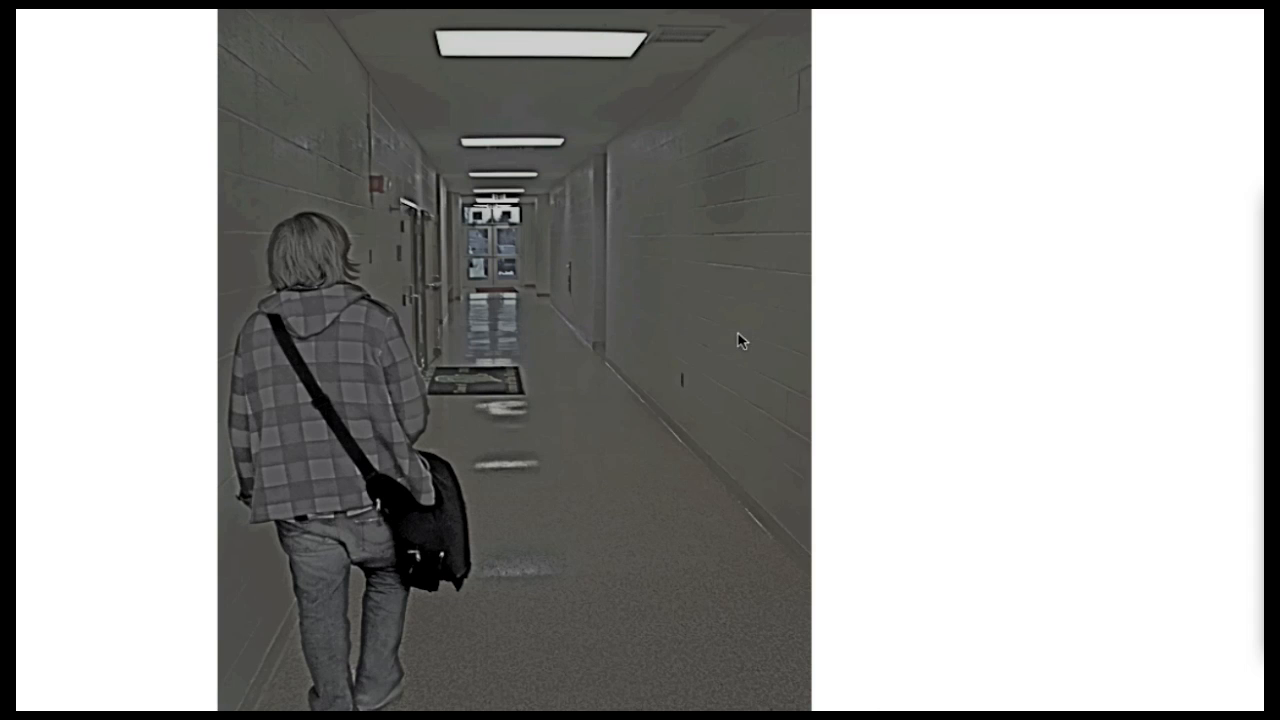
{"action": "double_click", "coordinate": [560, 125]}
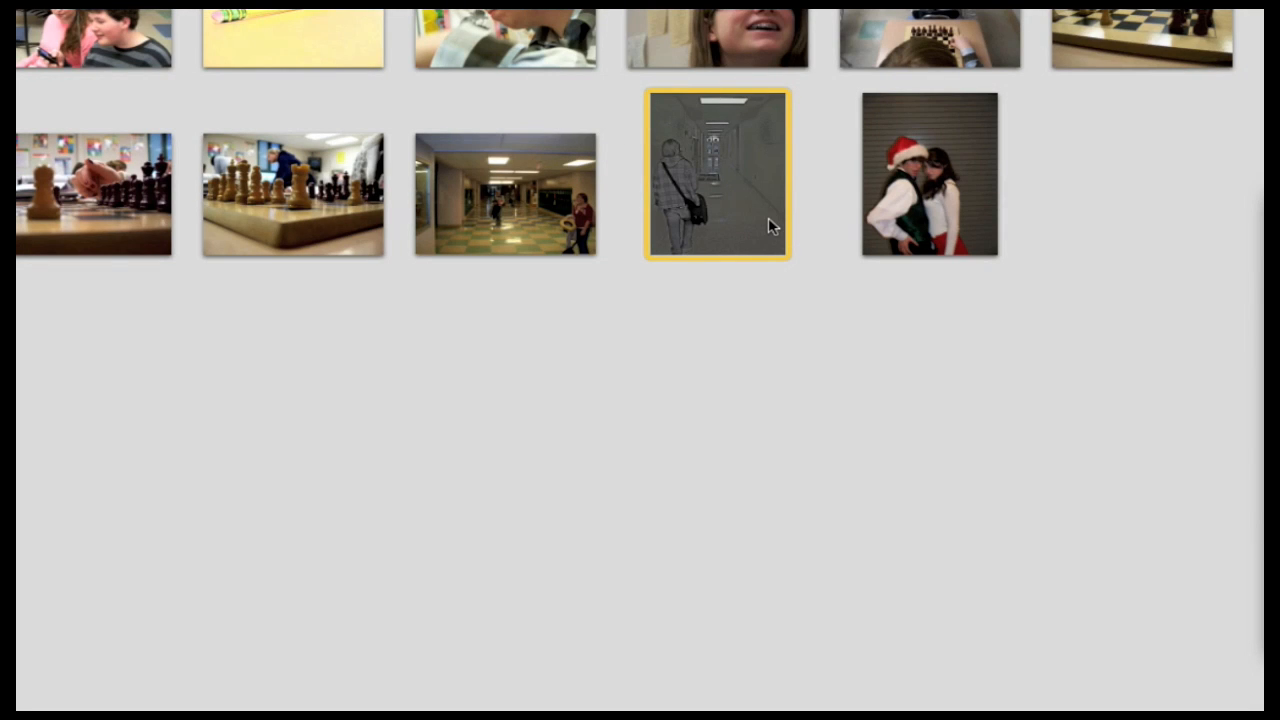
{"action": "double_click", "coordinate": [770, 224]}
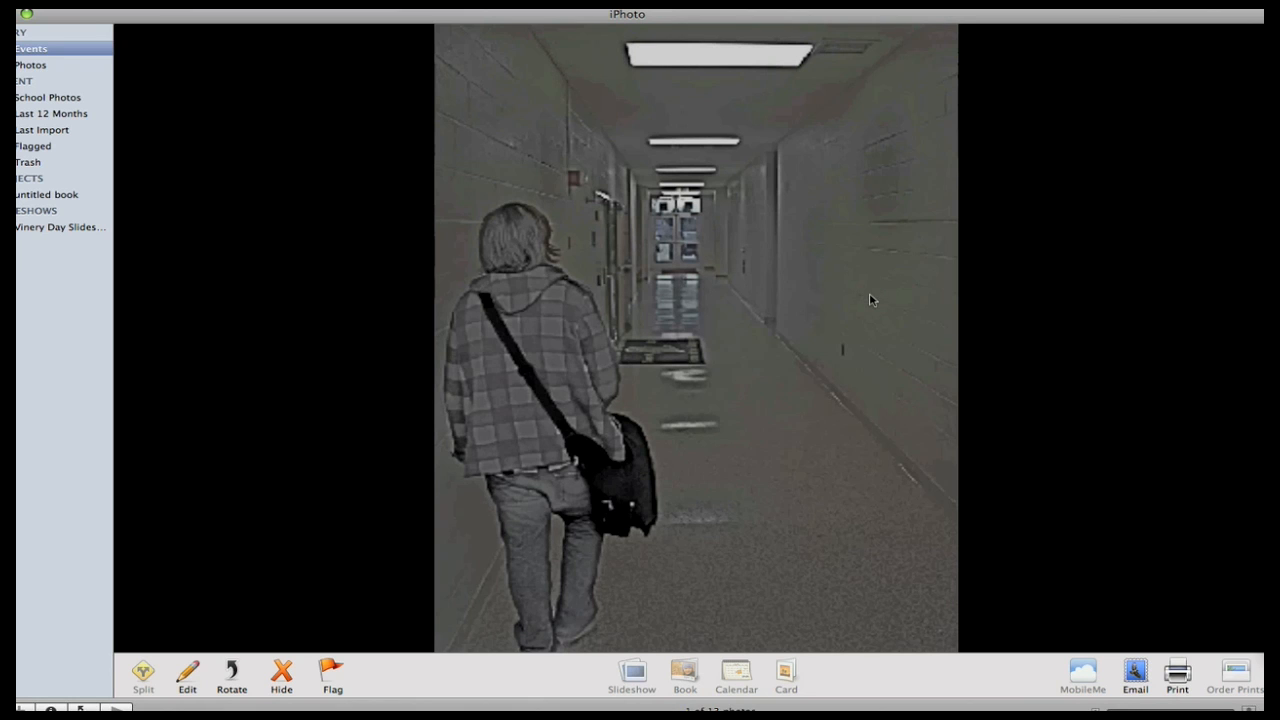
{"action": "double_click", "coordinate": [538, 332]}
{"action": "left_click", "coordinate": [765, 390]}
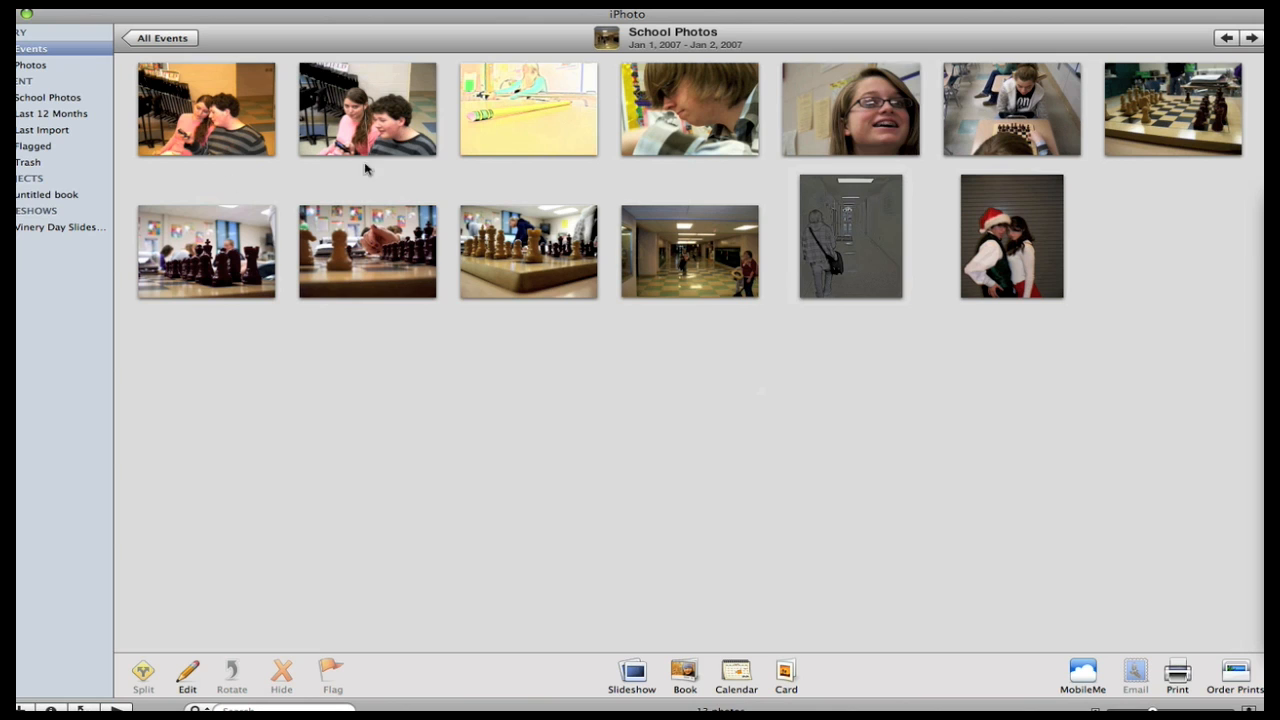
Step: Open the black-and-white photo of the ink roller and tube from the BSA - Winter Camp Dec '08 event
{"action": "left_click", "coordinate": [152, 39]}
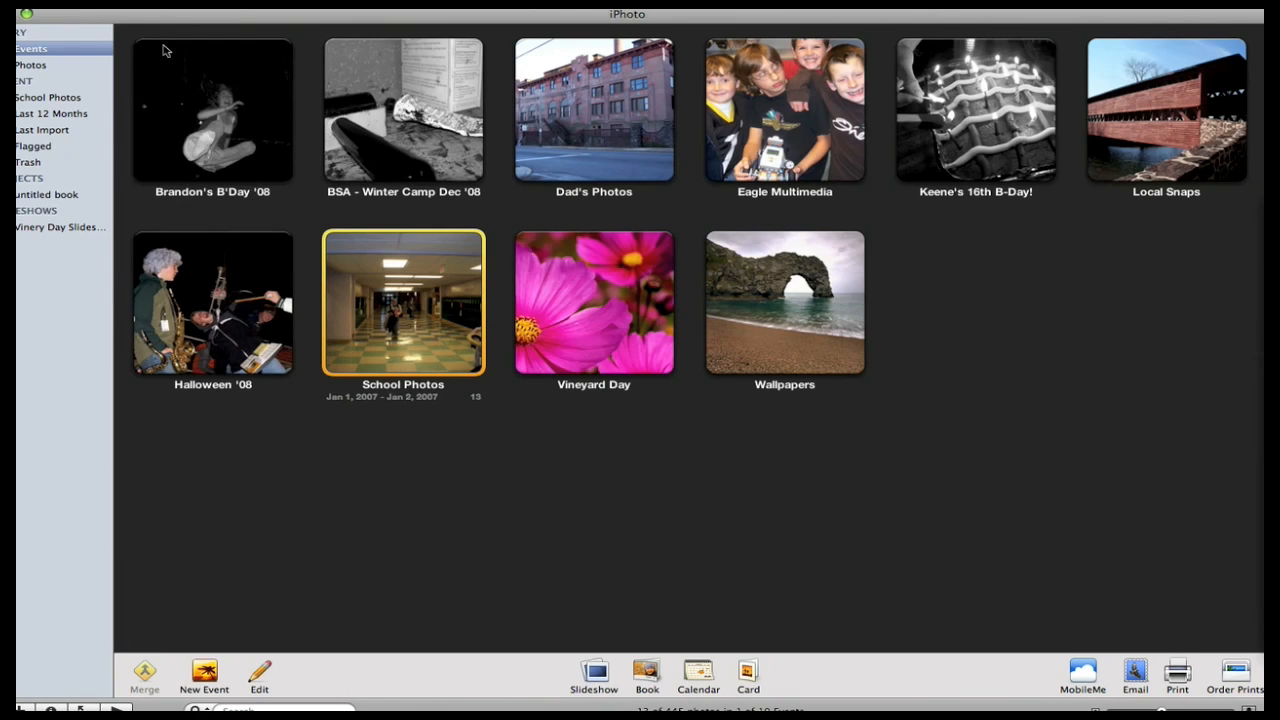
{"action": "left_click", "coordinate": [423, 80]}
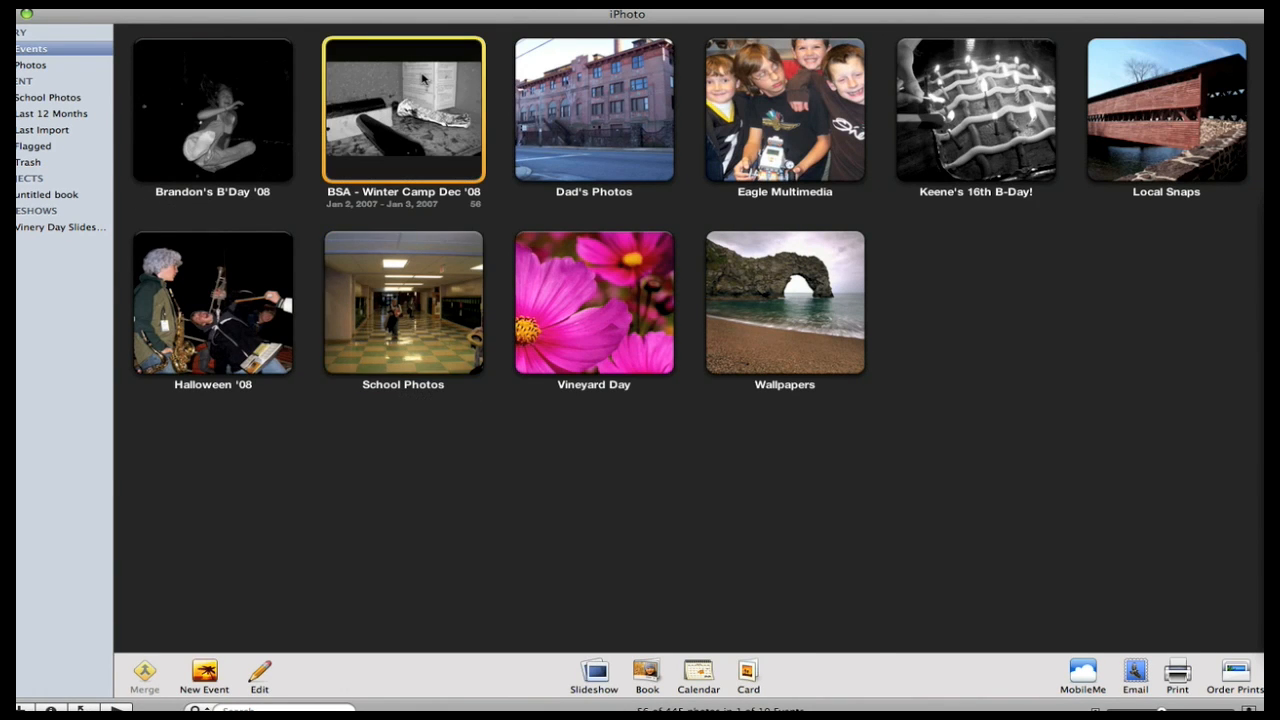
{"action": "double_click", "coordinate": [423, 80]}
{"action": "double_click", "coordinate": [717, 344]}
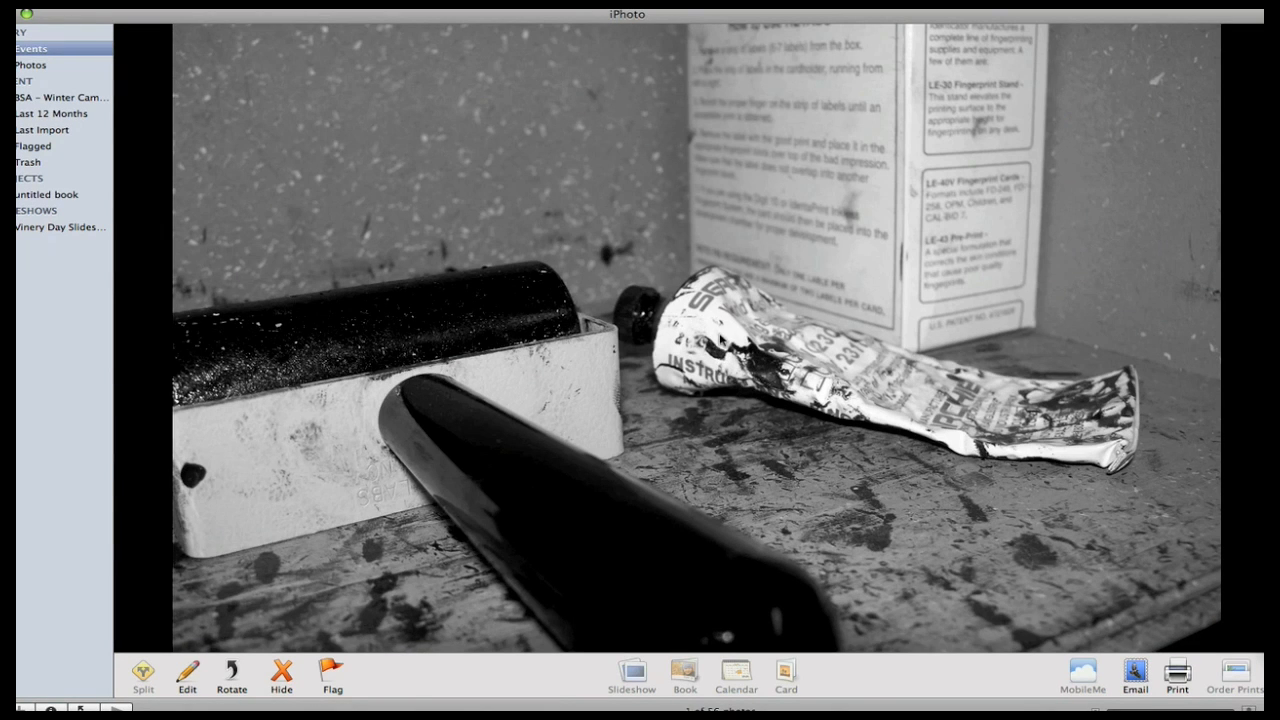
Step: Start editing the roller photo, show the Effects choices and move them further into view
{"action": "left_click", "coordinate": [189, 677]}
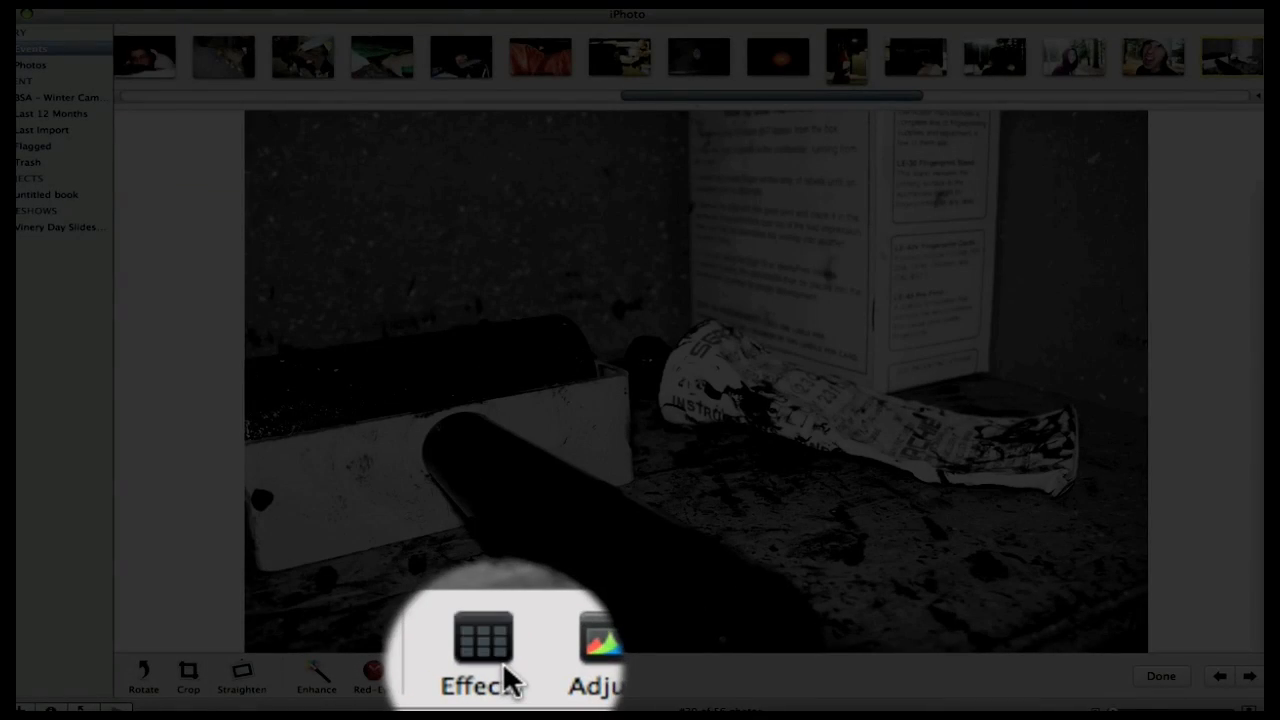
{"action": "left_click", "coordinate": [495, 677]}
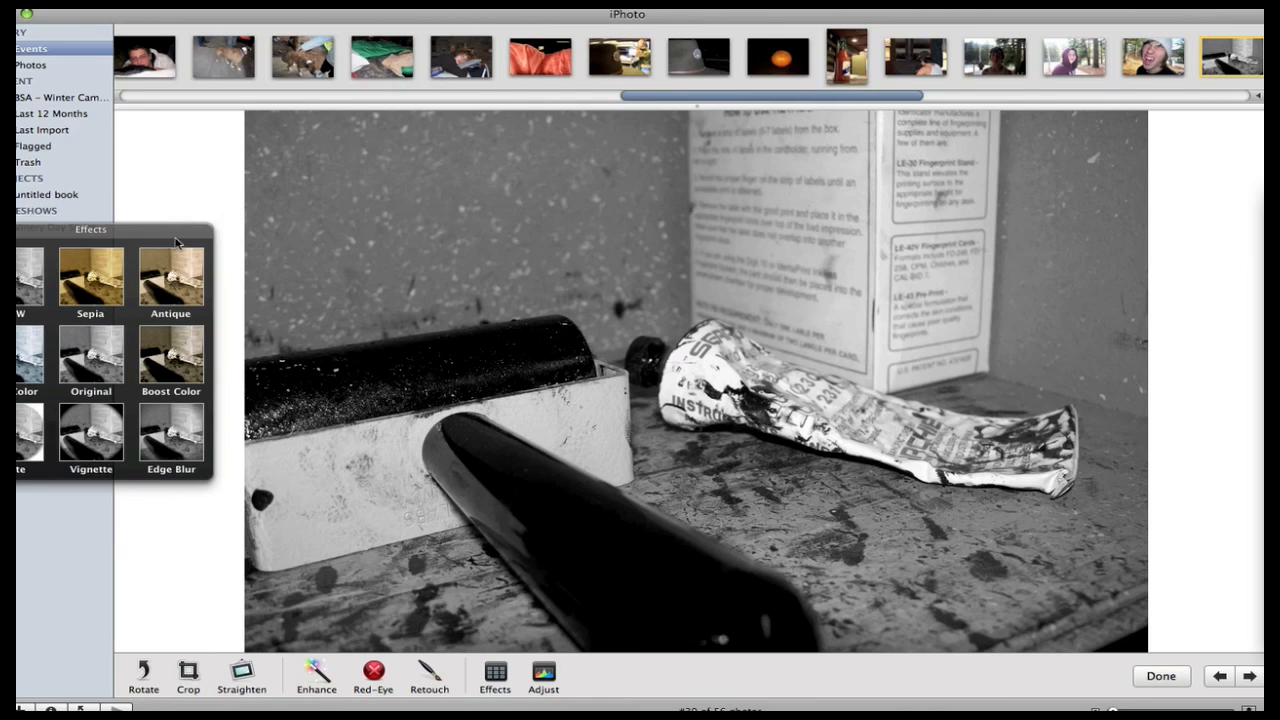
{"action": "left_click_drag", "start_coordinate": [176, 243], "coordinate": [203, 243]}
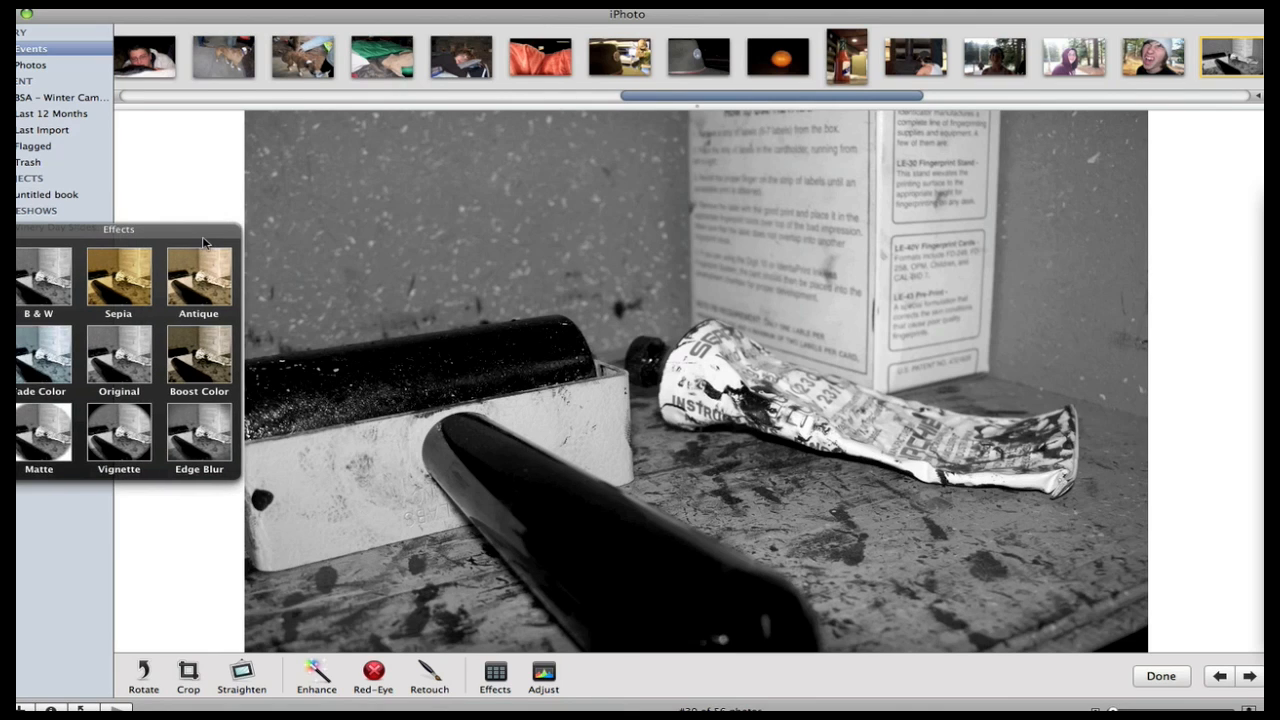
Step: Apply the Vignette effect at level 1 to the roller photo, finish editing and return to the event's thumbnails
{"action": "left_click", "coordinate": [120, 445]}
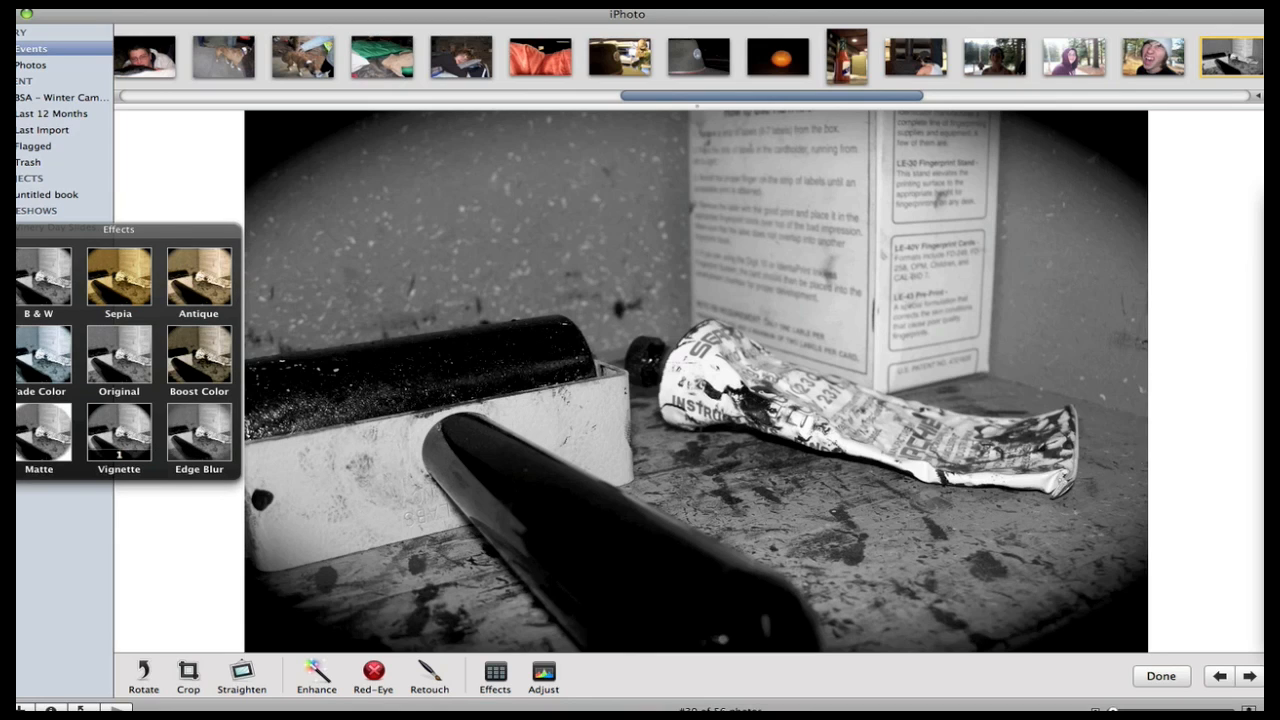
{"action": "left_click", "coordinate": [7, 230]}
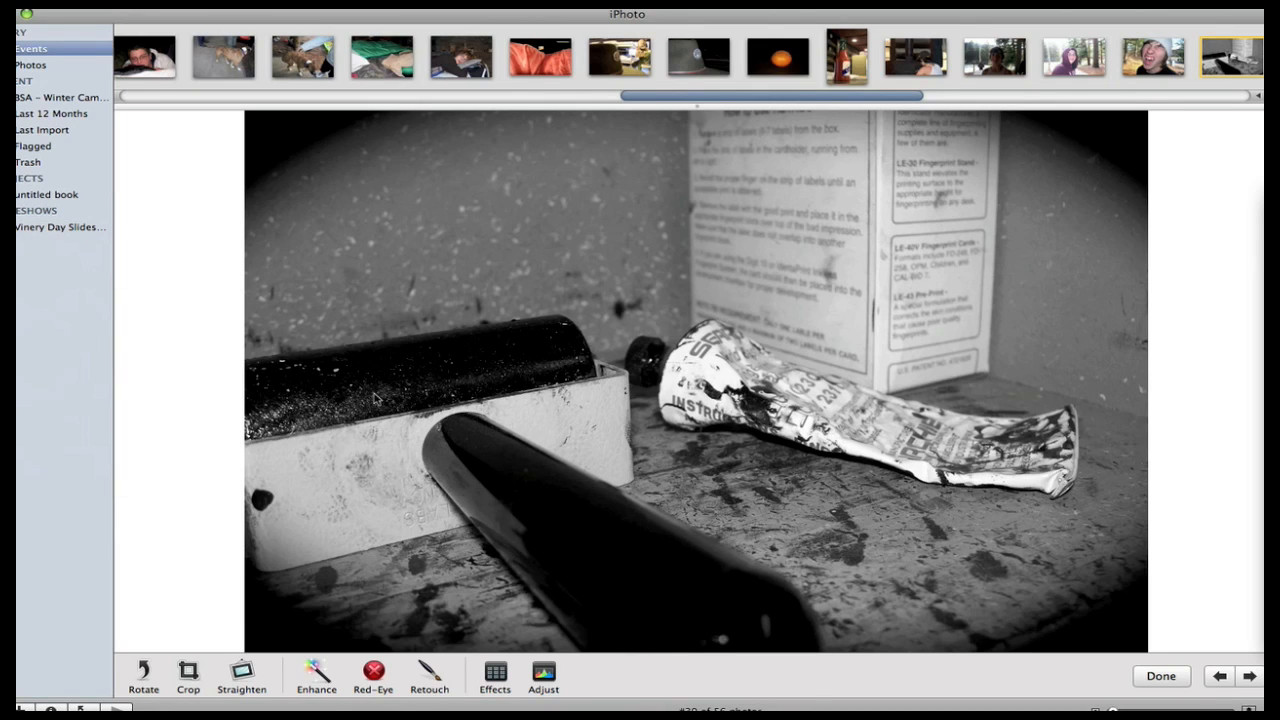
{"action": "double_click", "coordinate": [478, 465]}
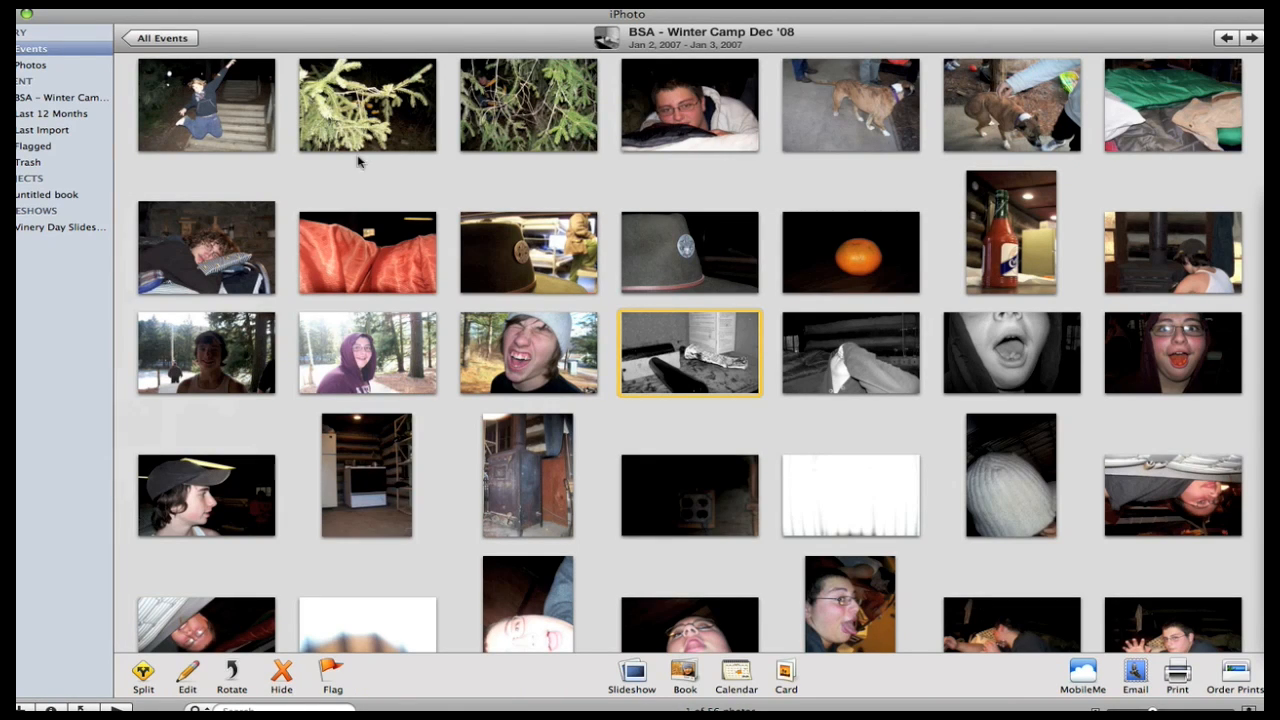
Step: Return to all events and open the photo of two boys at the floodlit football field from the Halloween '08 event
{"action": "left_click", "coordinate": [155, 38]}
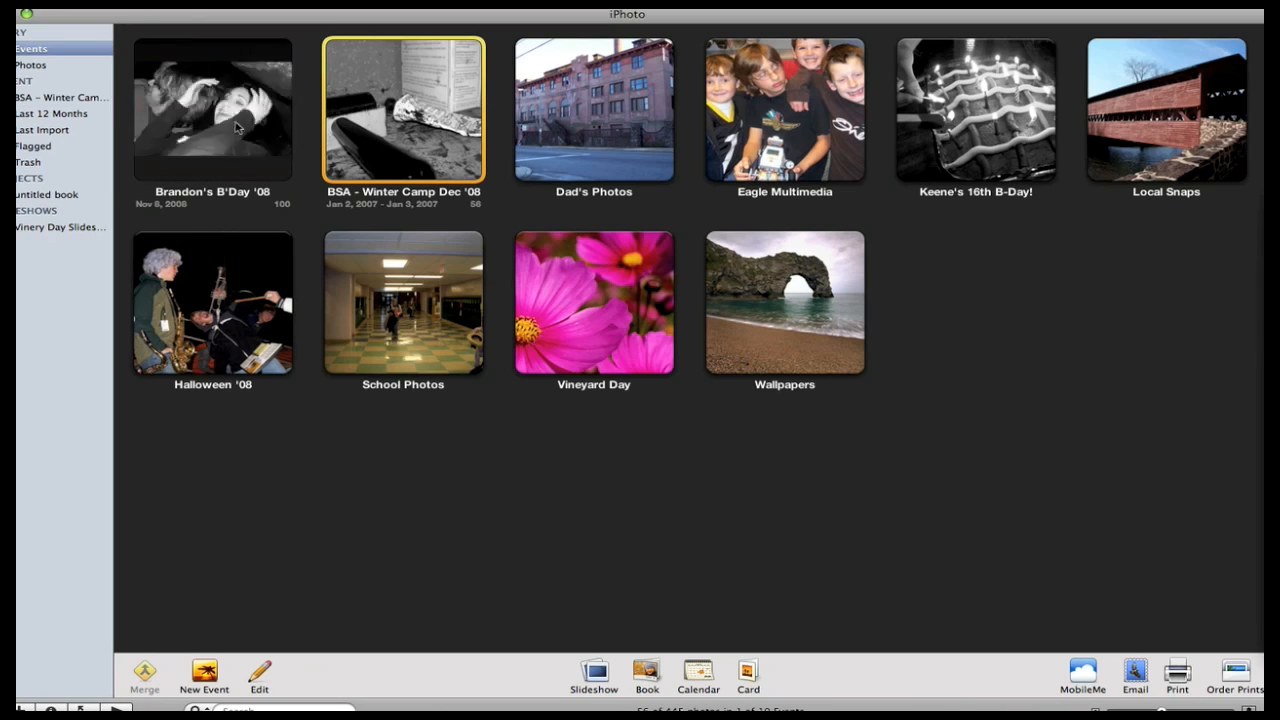
{"action": "left_click", "coordinate": [355, 451]}
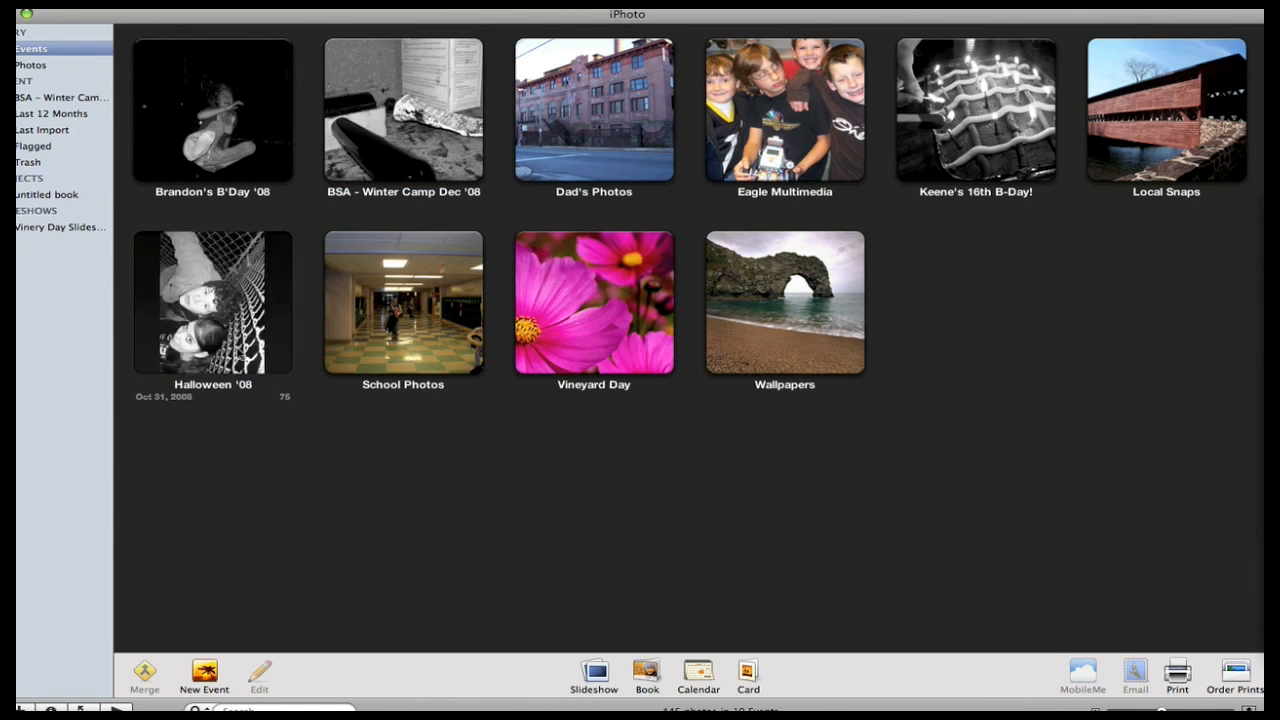
{"action": "double_click", "coordinate": [236, 348]}
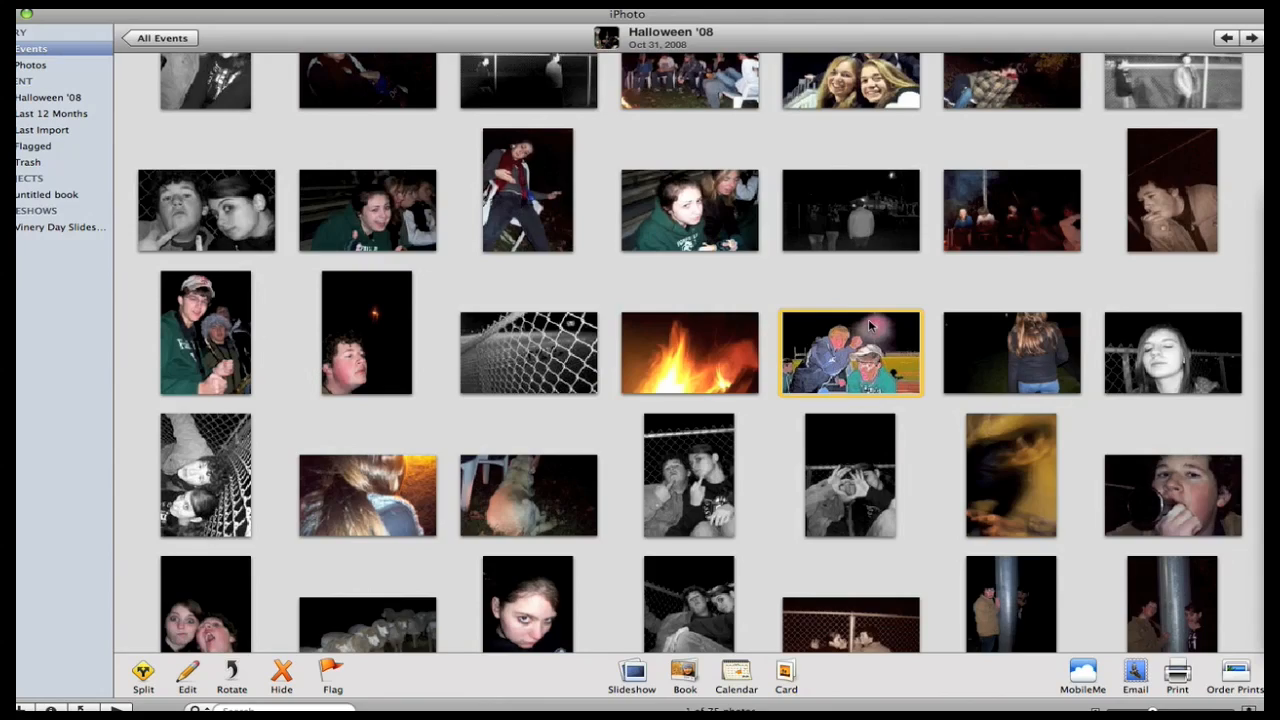
{"action": "double_click", "coordinate": [869, 327]}
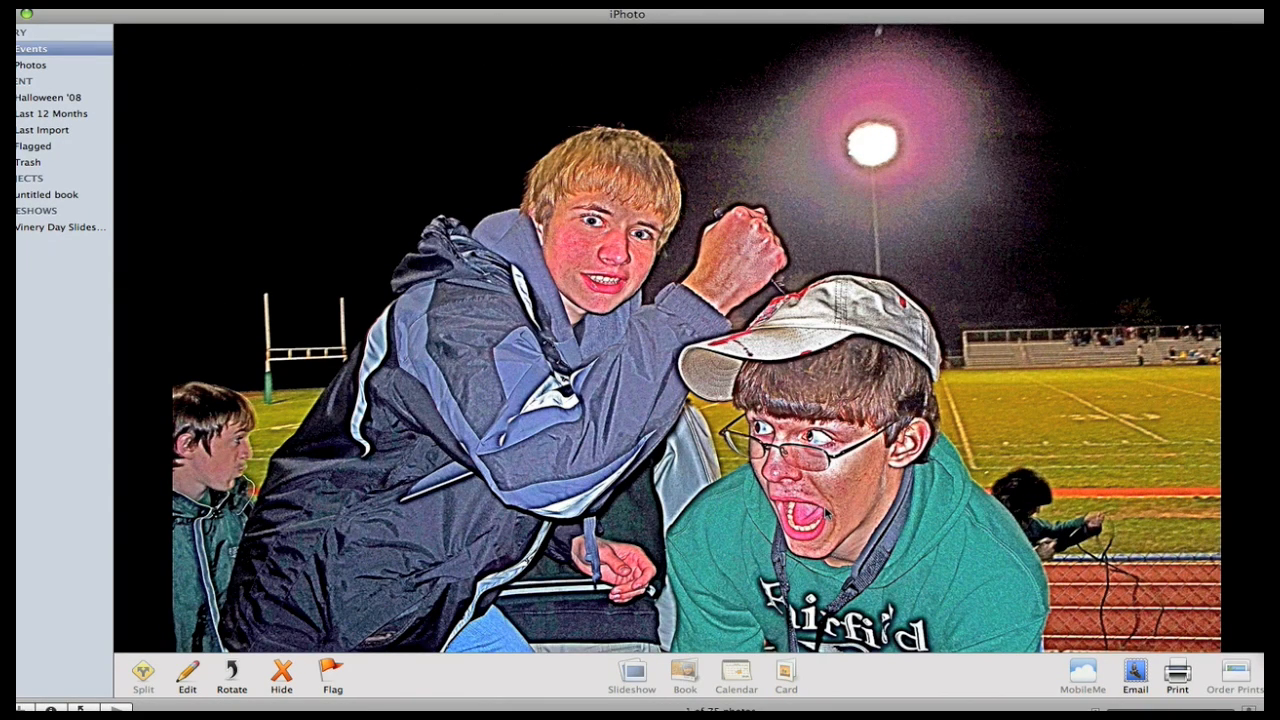
Step: Start editing the football field photo and examine its Adjust settings, from levels and exposure to sharpness and noise reduction
{"action": "left_click", "coordinate": [189, 678]}
{"action": "left_click", "coordinate": [543, 678]}
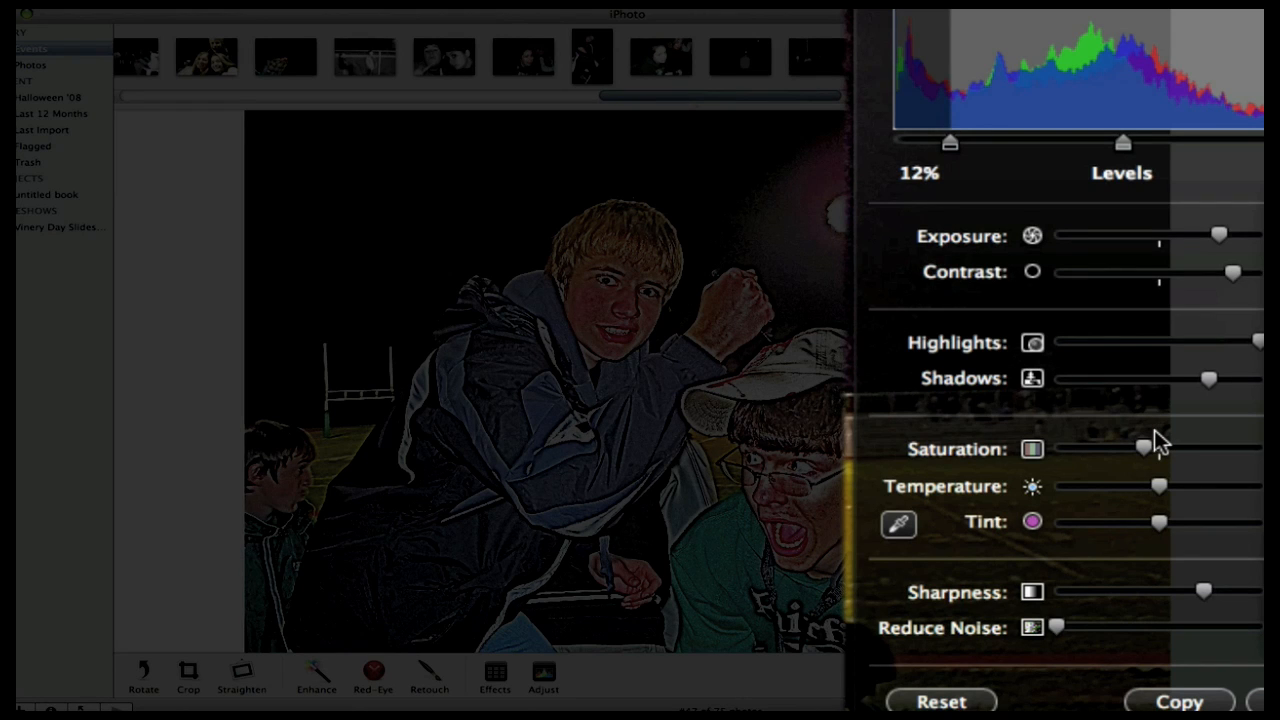
{"action": "left_click_drag", "start_coordinate": [1060, 627], "coordinate": [1031, 639]}
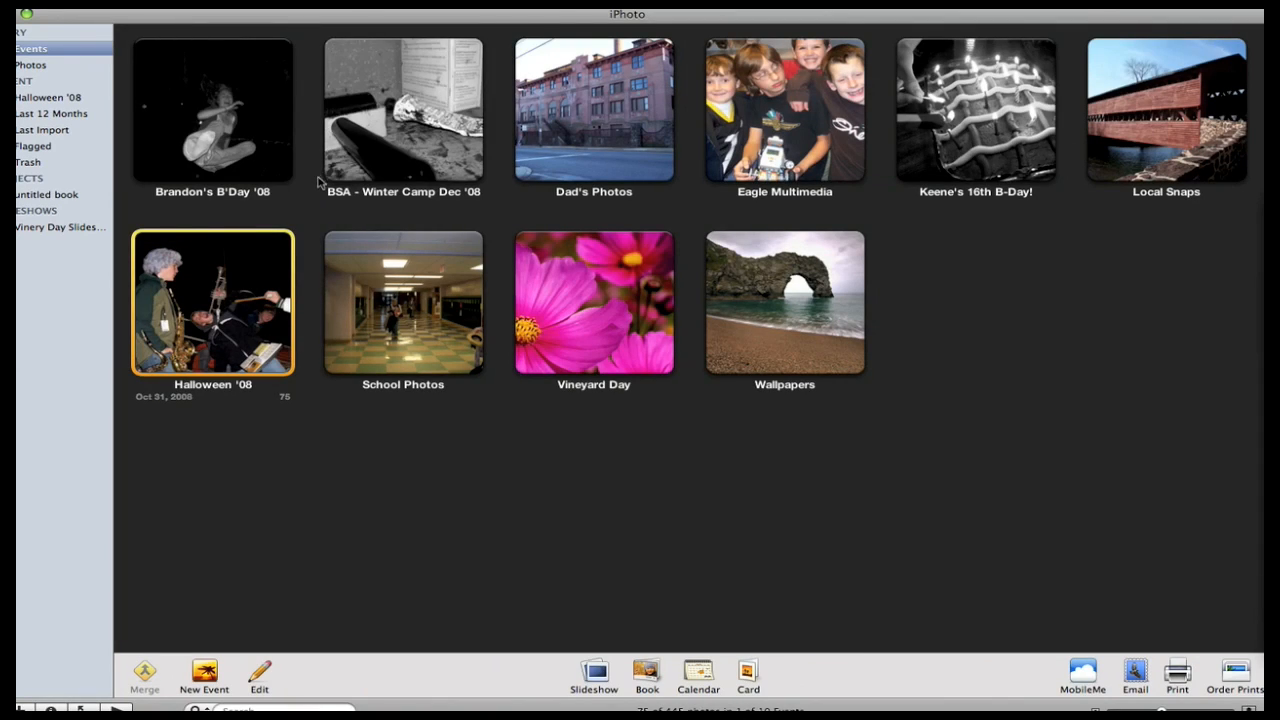
Step: Open the wide chessboard photo with stacked papers in the background from the School Photos event
{"action": "left_click", "coordinate": [566, 440]}
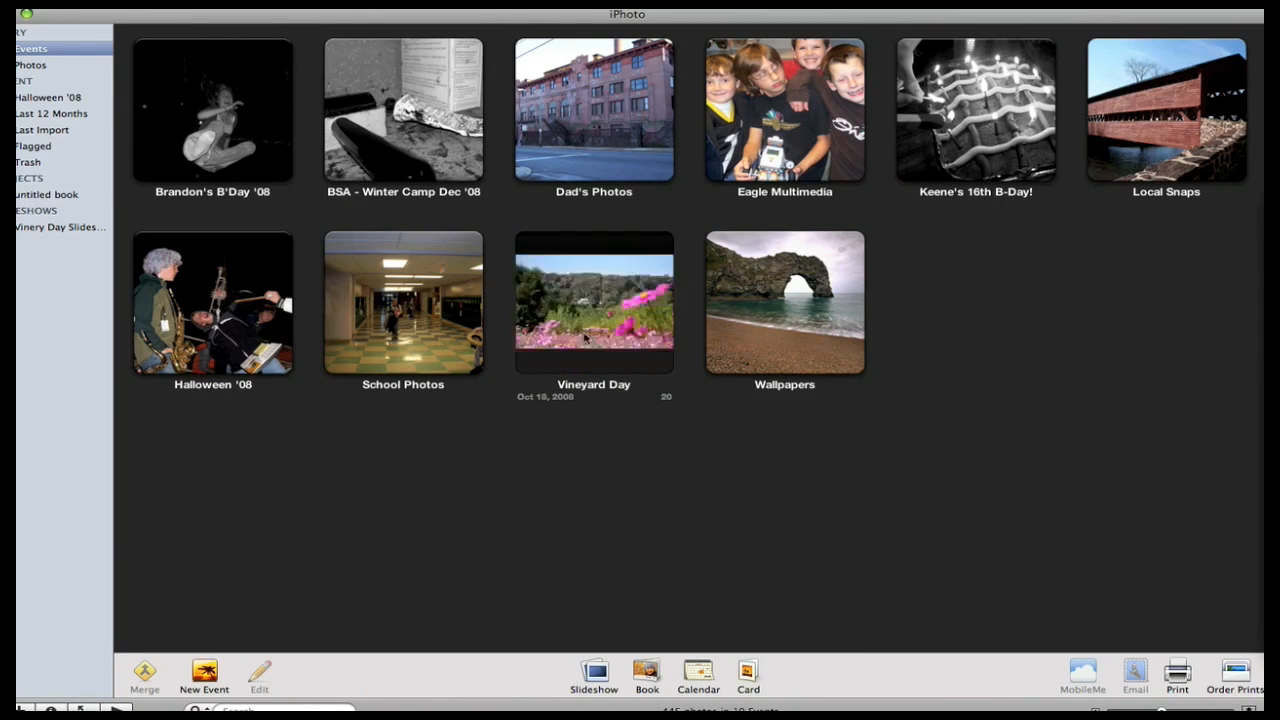
{"action": "double_click", "coordinate": [400, 340]}
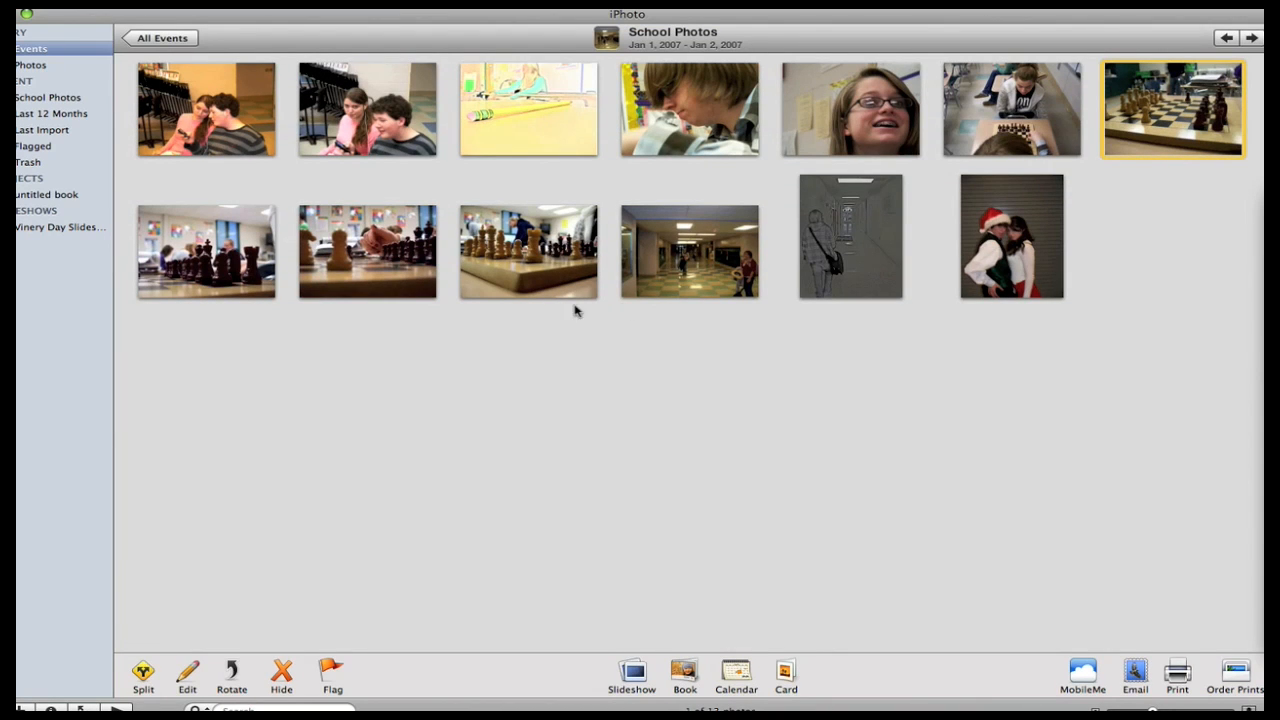
{"action": "double_click", "coordinate": [1145, 122]}
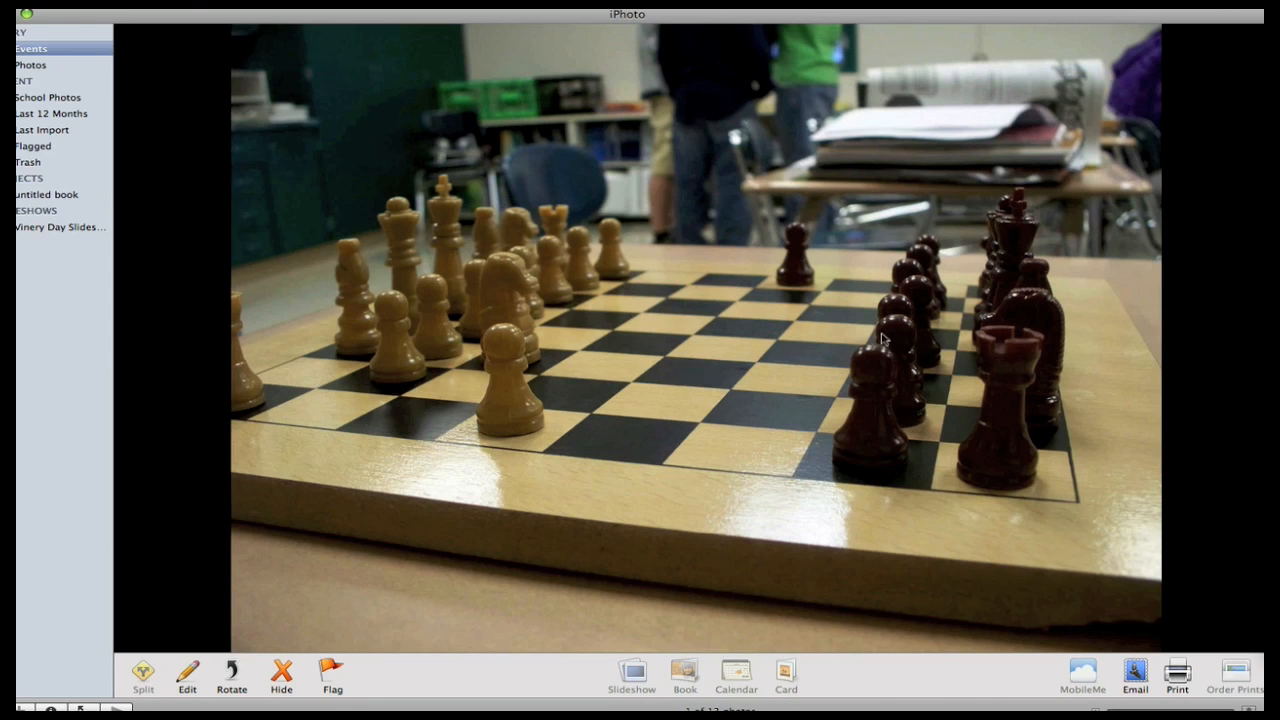
Step: Start editing the chessboard photo and apply the Sepia effect to it
{"action": "left_click", "coordinate": [187, 678]}
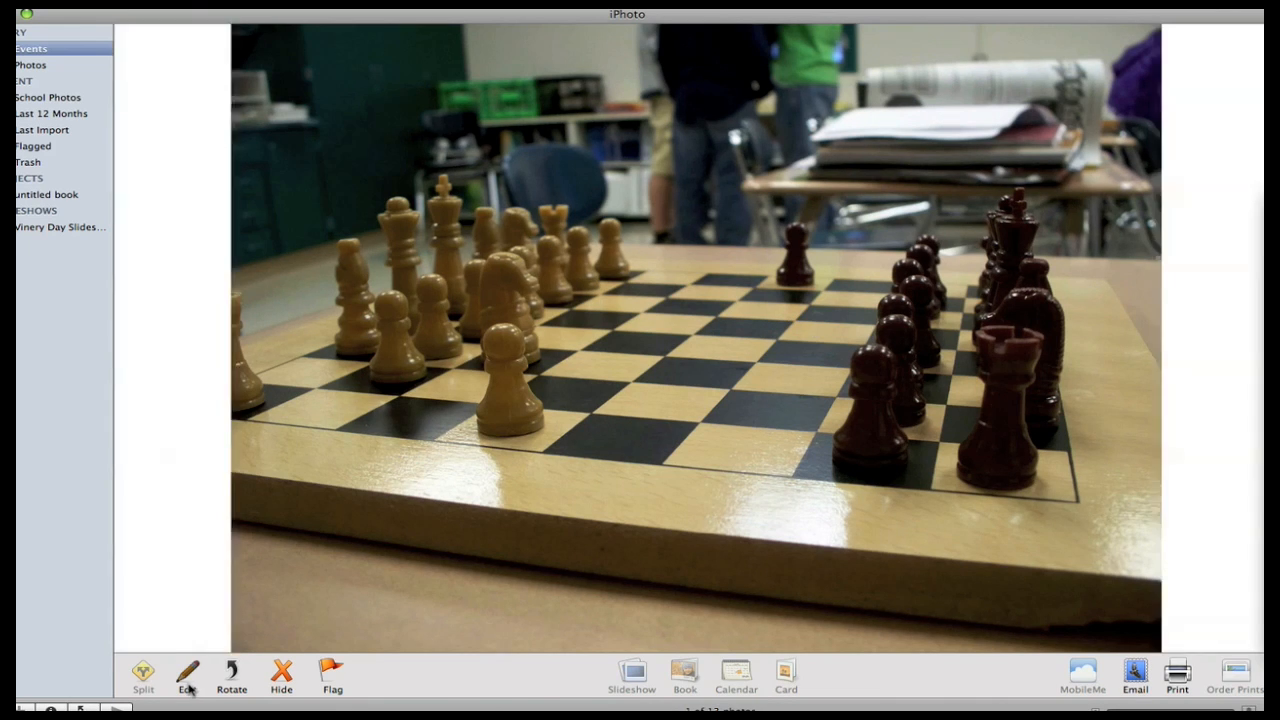
{"action": "left_click", "coordinate": [493, 678]}
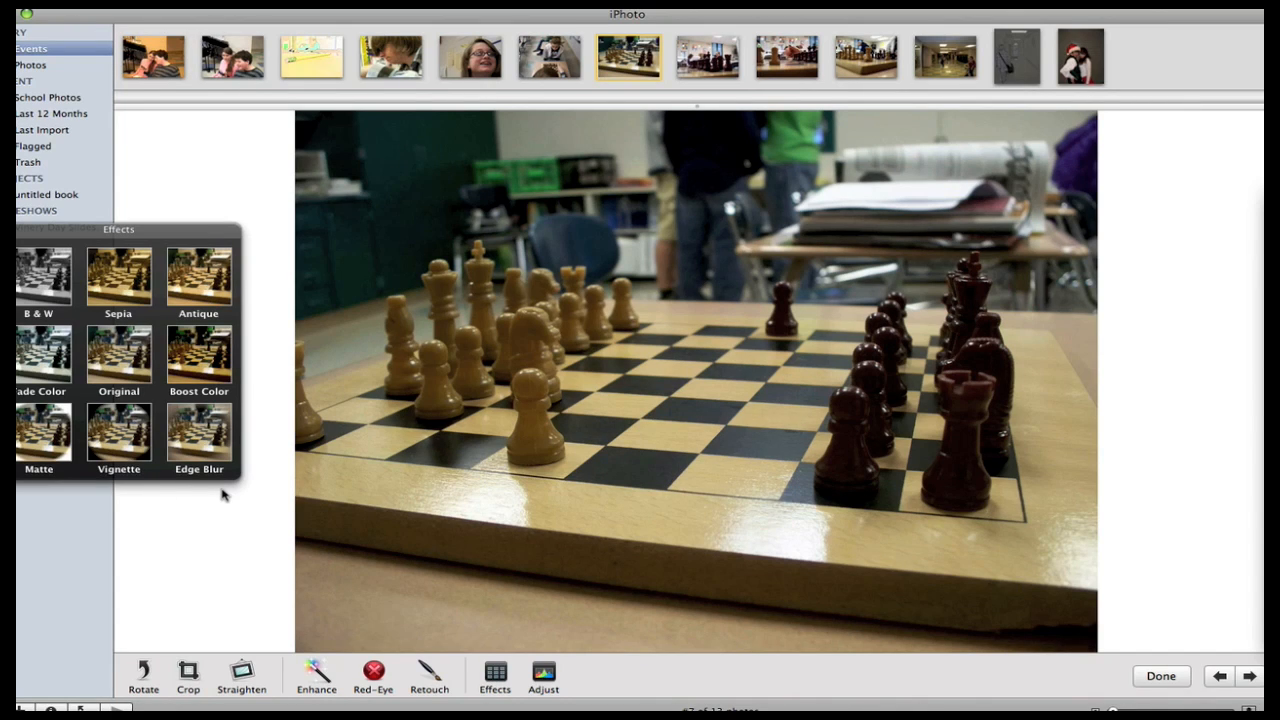
{"action": "left_click", "coordinate": [124, 266]}
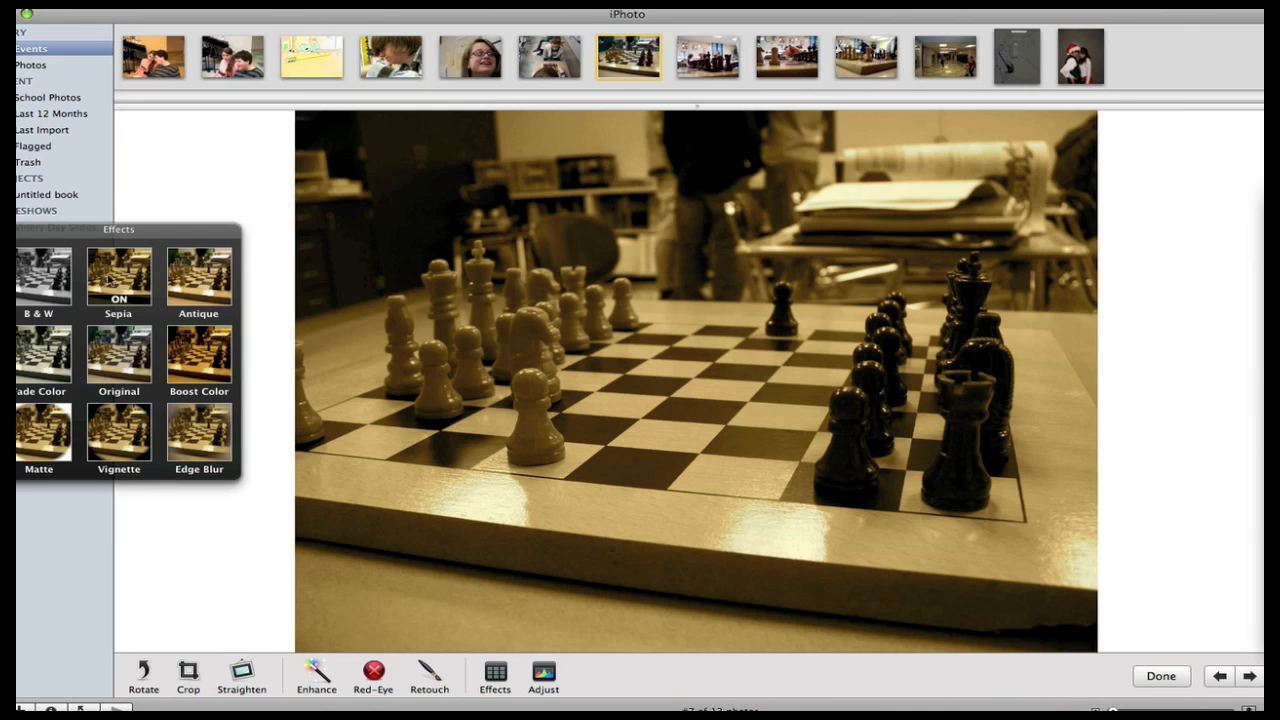
Step: Try the Antique effect at level 4 instead of Sepia on the chessboard photo, and go back to Sepia
{"action": "left_click", "coordinate": [110, 280]}
{"action": "left_click", "coordinate": [226, 285]}
{"action": "left_click", "coordinate": [226, 285]}
{"action": "left_click", "coordinate": [226, 285]}
{"action": "left_click", "coordinate": [226, 285]}
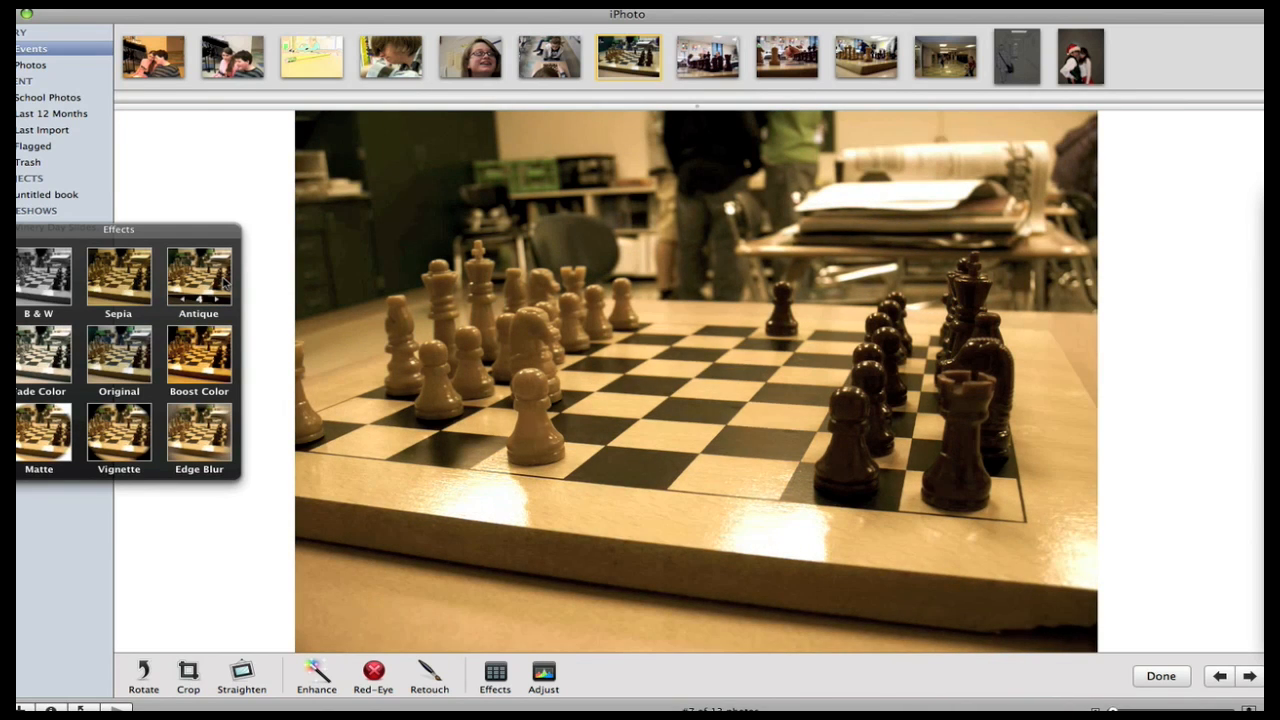
{"action": "left_click", "coordinate": [113, 366]}
{"action": "left_click", "coordinate": [118, 300]}
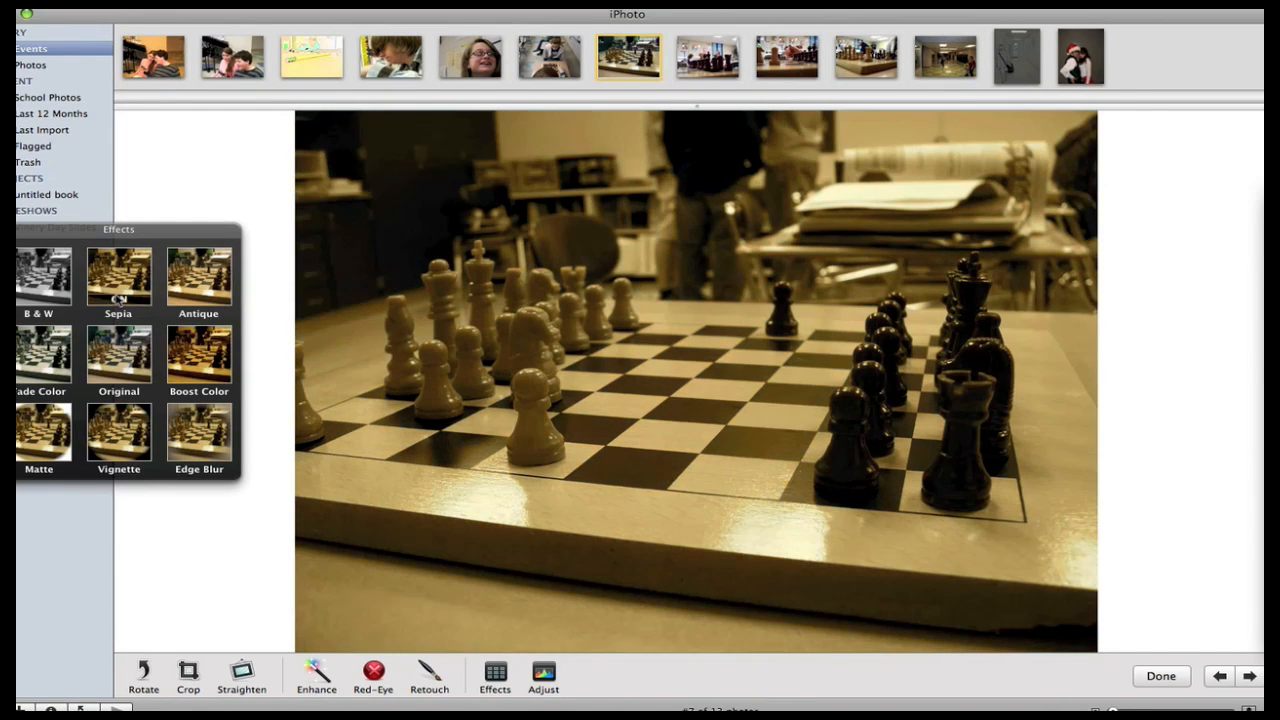
Step: Switch from the effects to the chessboard photo's Adjust settings, leave exposure and contrast at 0, and move the settings off the pieces
{"action": "left_click", "coordinate": [7, 230]}
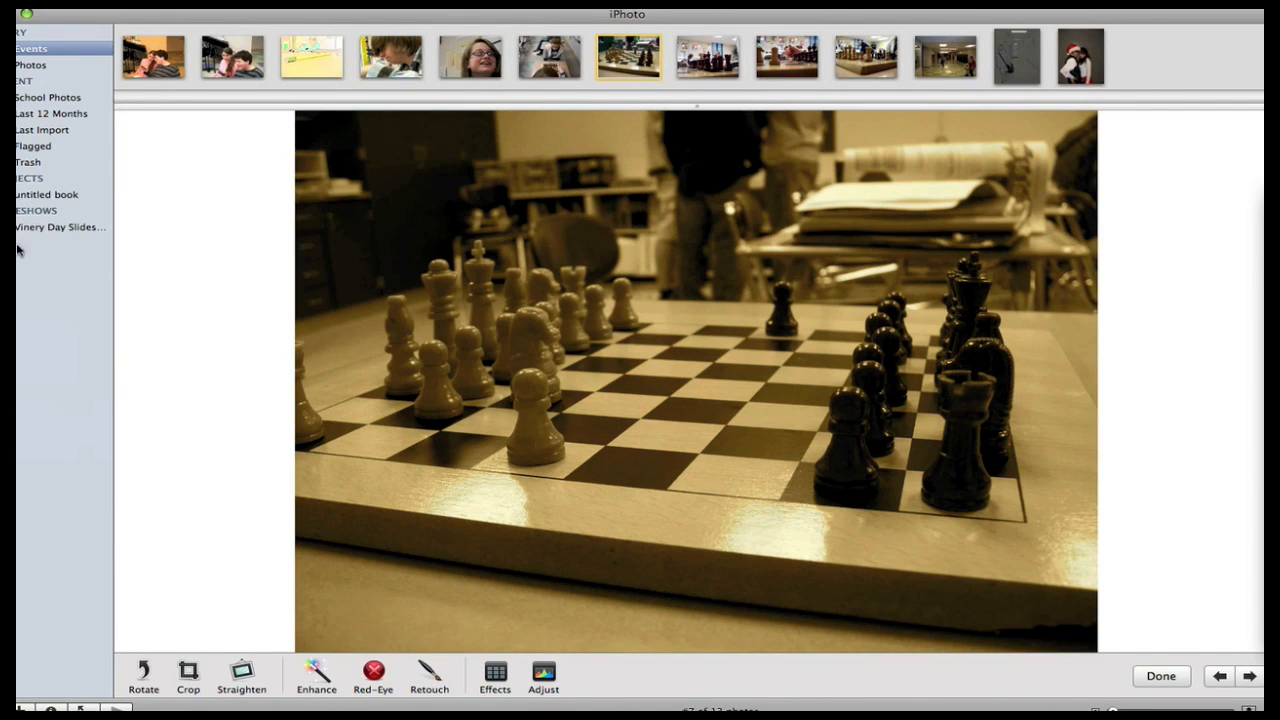
{"action": "left_click", "coordinate": [541, 676]}
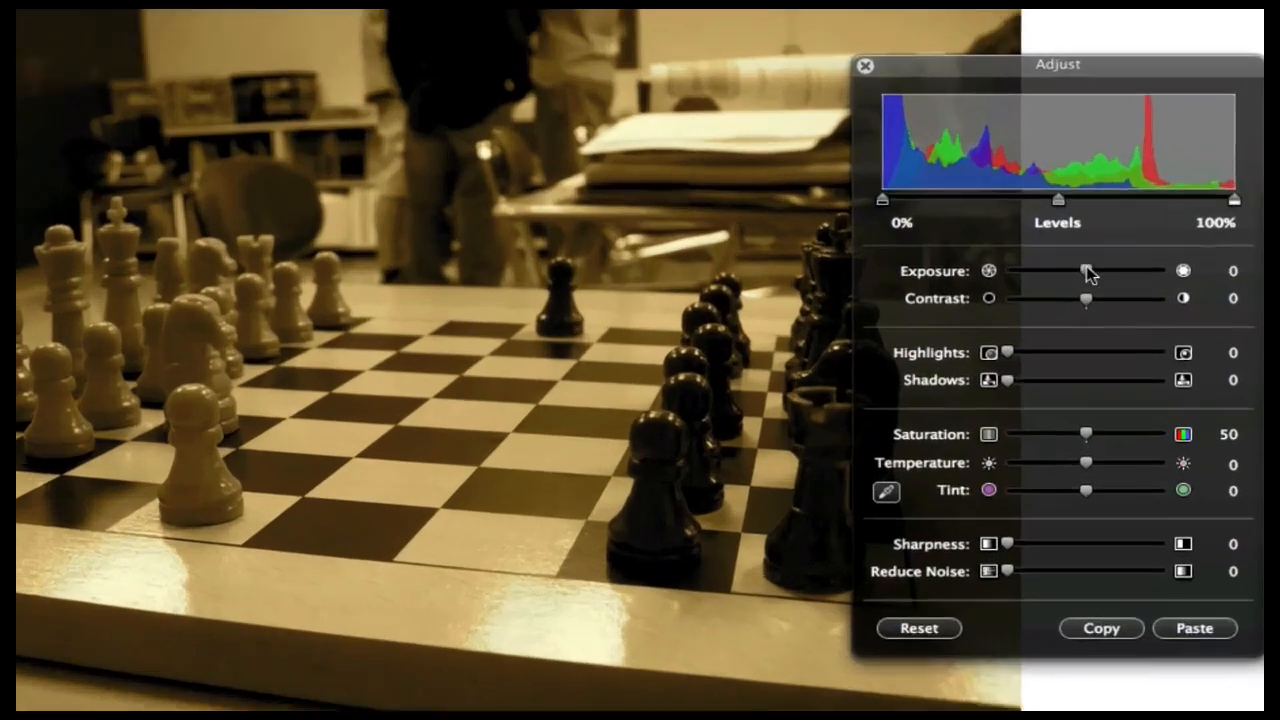
{"action": "left_click_drag", "start_coordinate": [1142, 290], "coordinate": [1083, 340]}
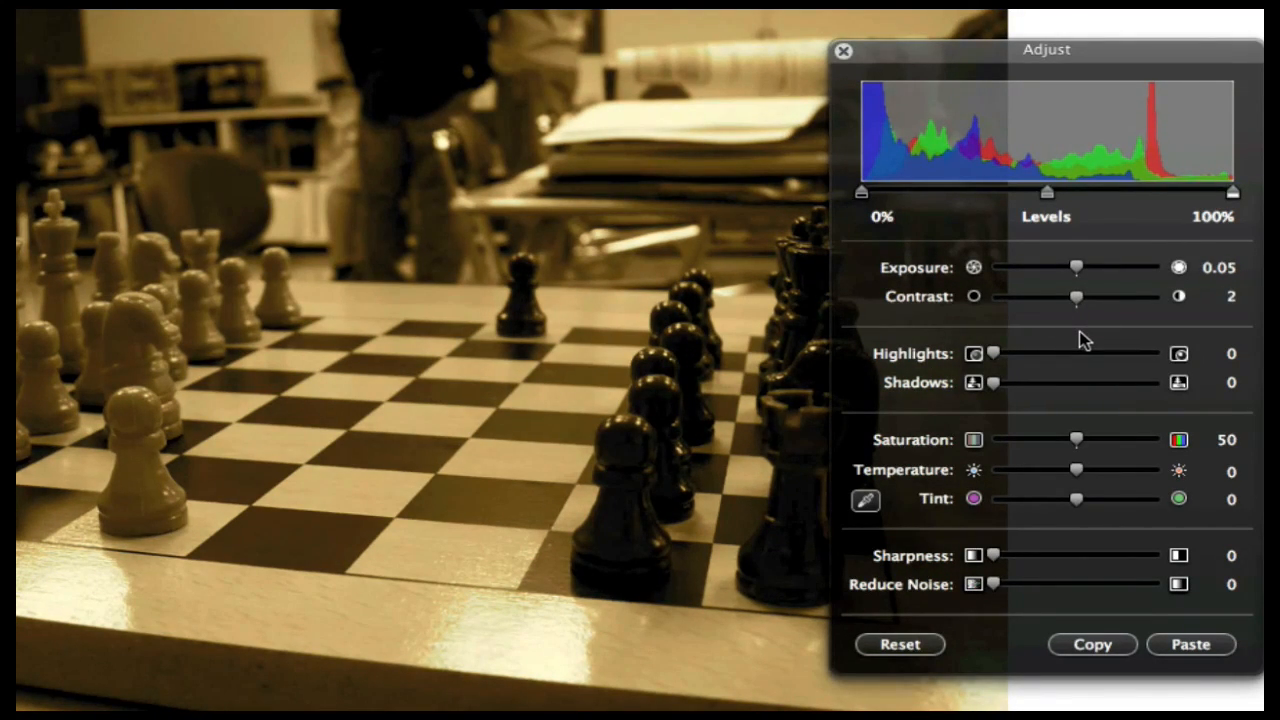
{"action": "left_click", "coordinate": [1079, 264]}
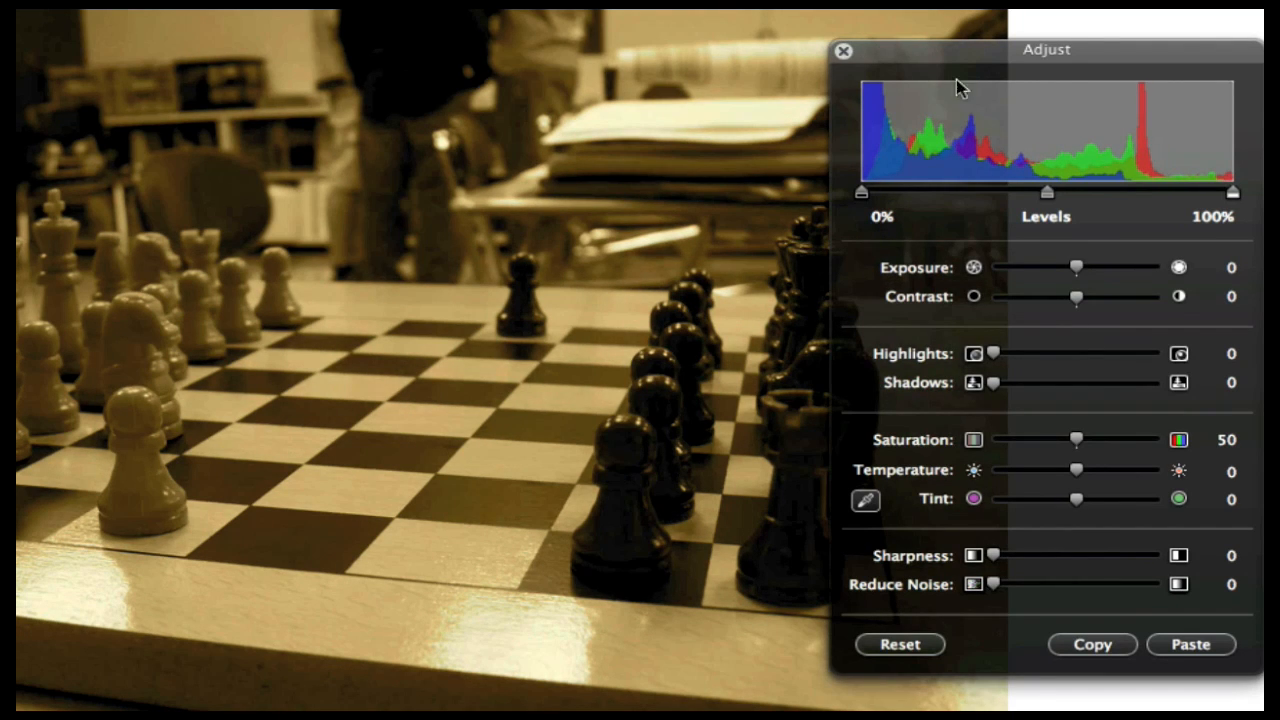
{"action": "left_click_drag", "start_coordinate": [1020, 47], "coordinate": [1119, 32]}
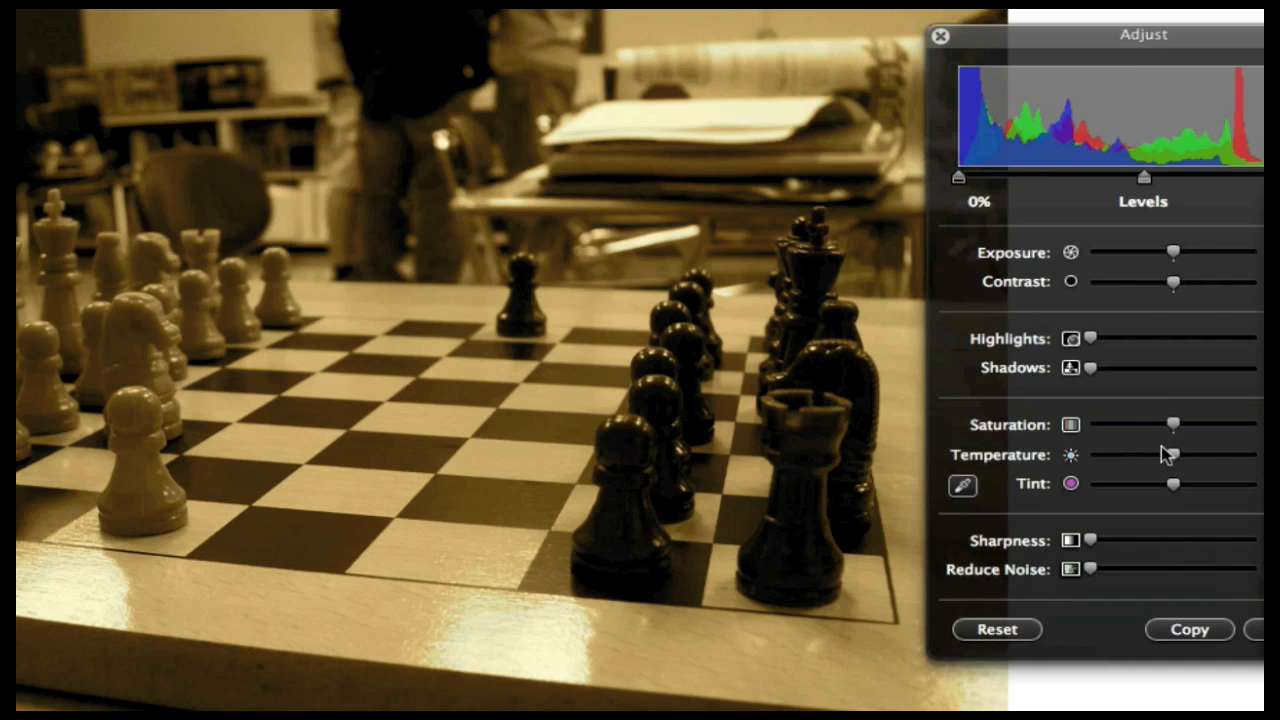
Step: Sharpen the chessboard photo strongly and raise its highlights and shadows to their maximum
{"action": "left_click_drag", "start_coordinate": [1092, 541], "coordinate": [1228, 541]}
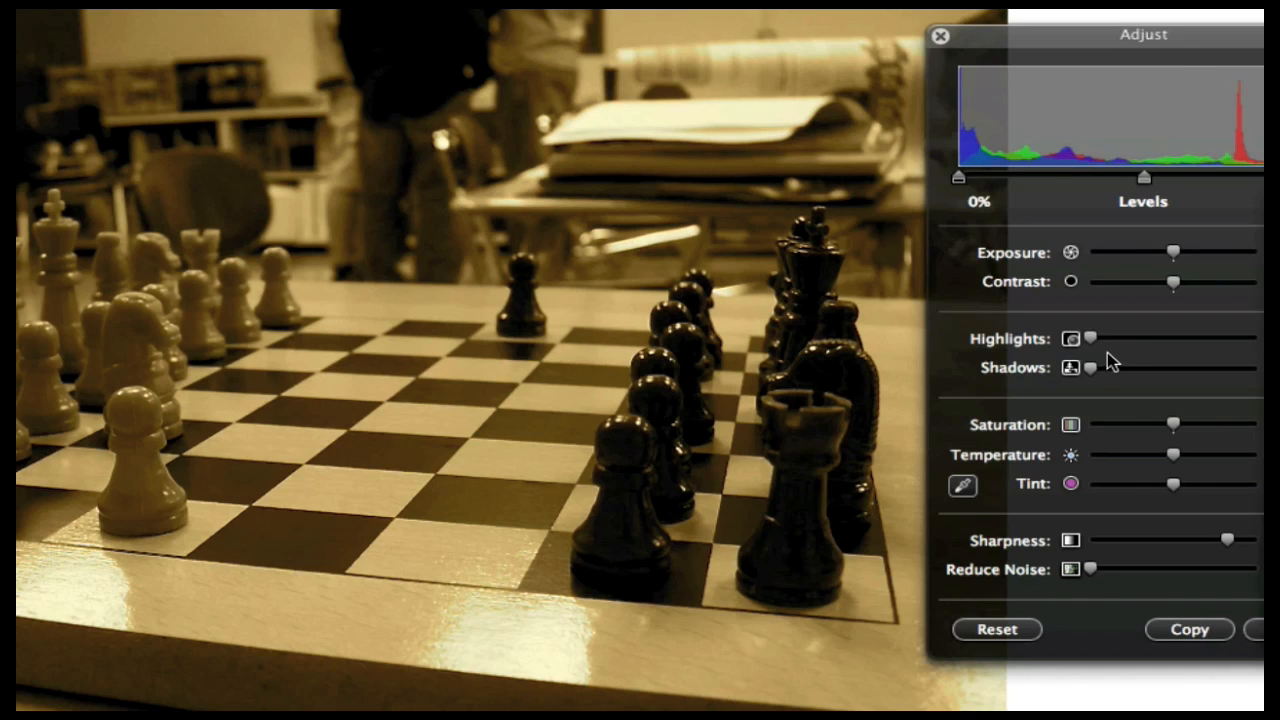
{"action": "left_click_drag", "start_coordinate": [1092, 340], "coordinate": [1206, 374]}
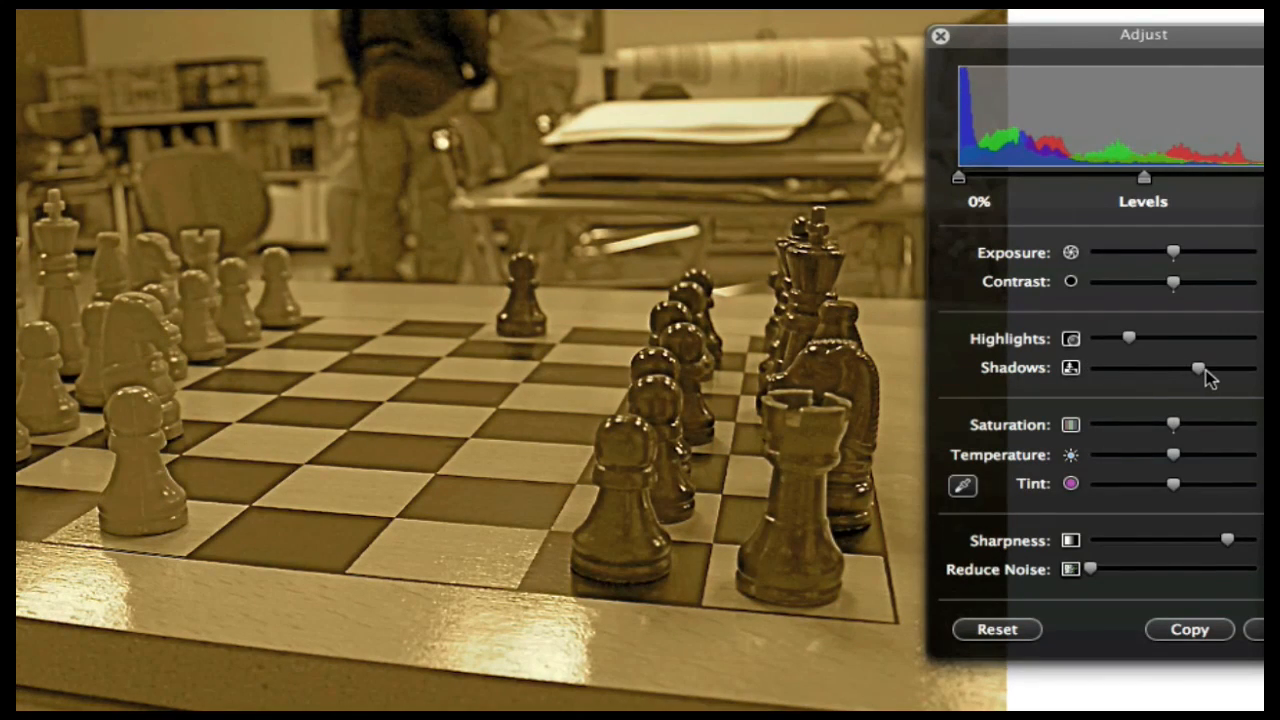
{"action": "left_click_drag", "start_coordinate": [1123, 340], "coordinate": [1254, 340]}
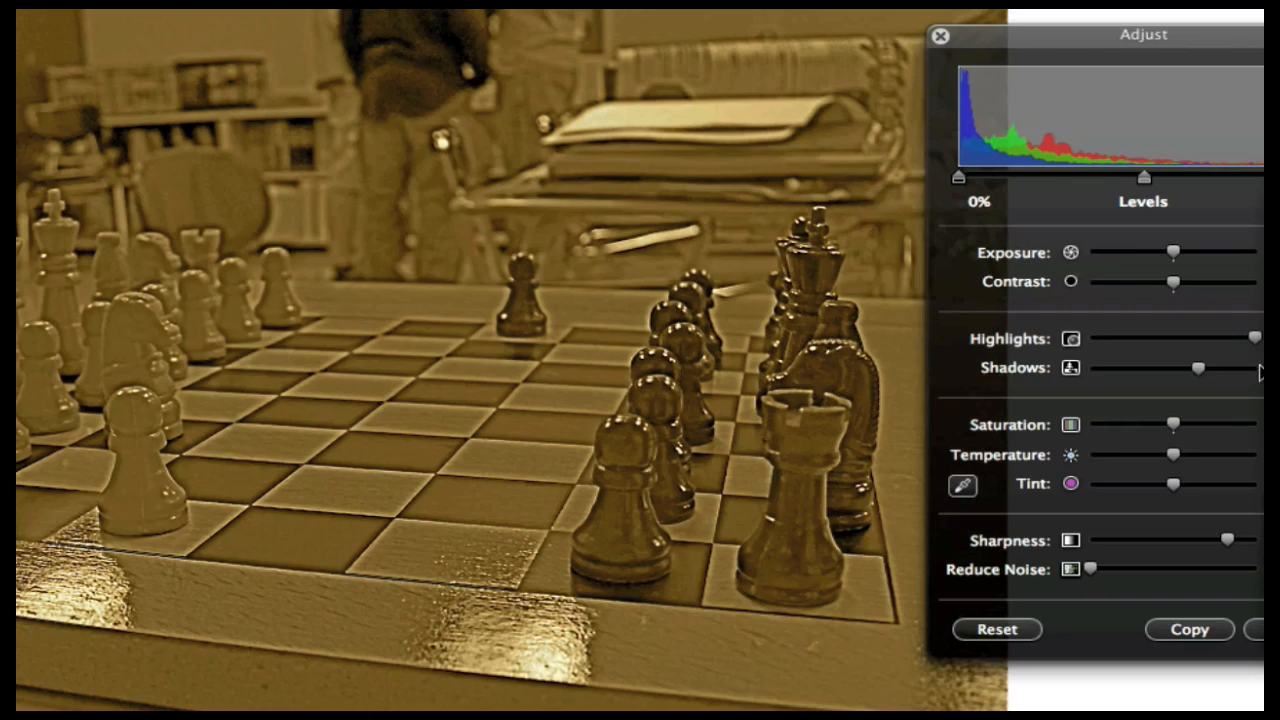
{"action": "left_click", "coordinate": [1257, 368]}
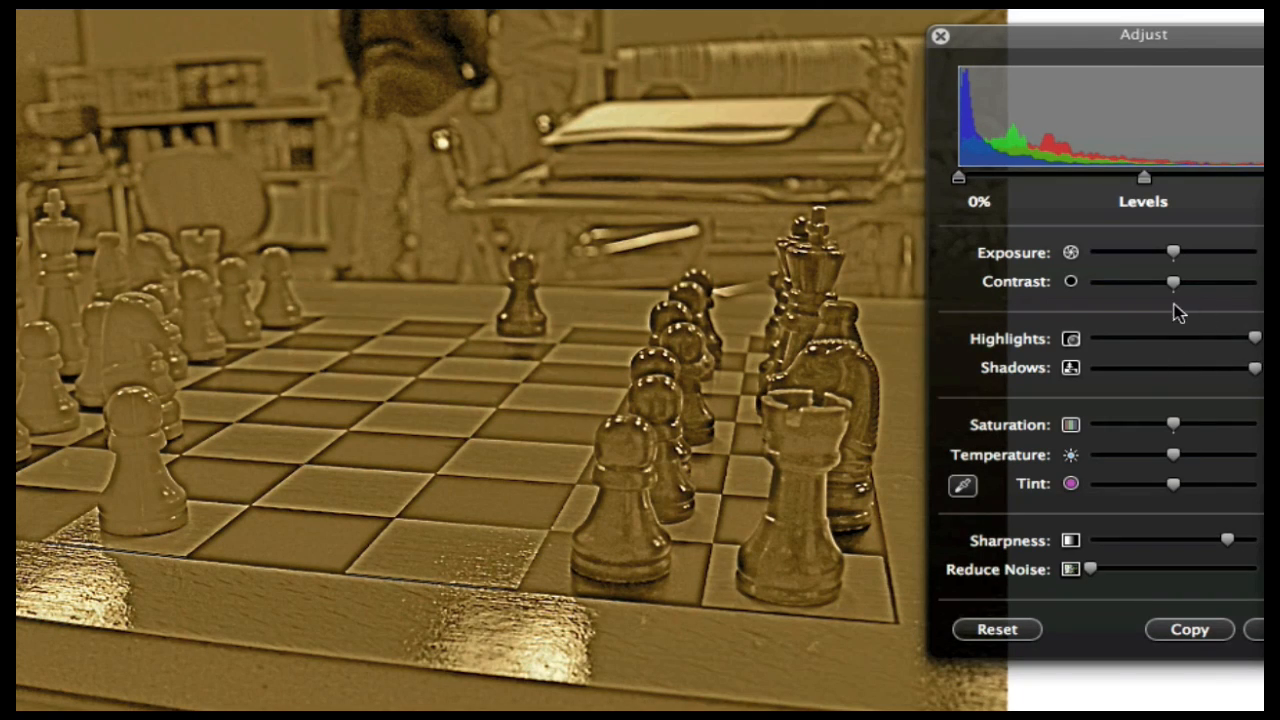
Step: Set the chessboard photo's contrast to maximum, raise exposure moderately, lower saturation slightly with noise reduction near minimum, and close the Adjust settings
{"action": "left_click_drag", "start_coordinate": [1174, 284], "coordinate": [1270, 288]}
{"action": "mouse_move", "coordinate": [1194, 257]}
{"action": "left_mouse_down"}
{"action": "mouse_move", "coordinate": [1217, 256]}
{"action": "mouse_move", "coordinate": [1130, 260]}
{"action": "mouse_move", "coordinate": [1215, 262]}
{"action": "left_mouse_up"}
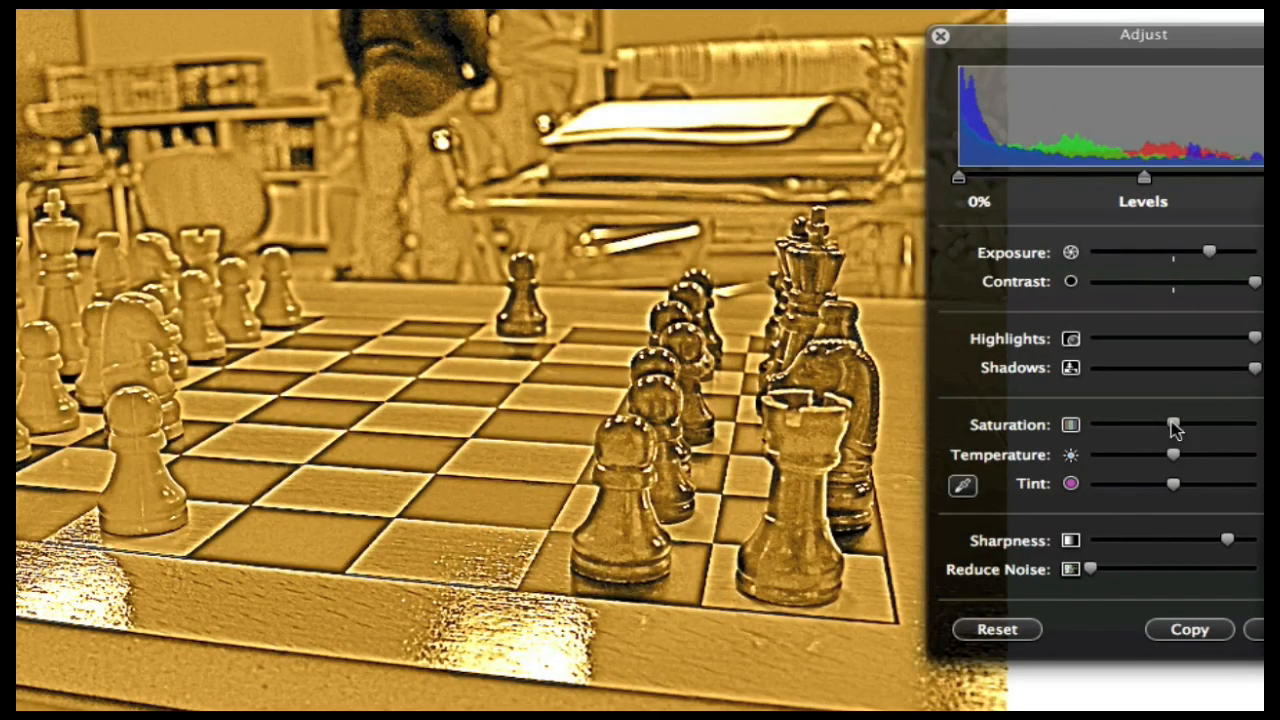
{"action": "left_click_drag", "start_coordinate": [1173, 424], "coordinate": [1174, 463]}
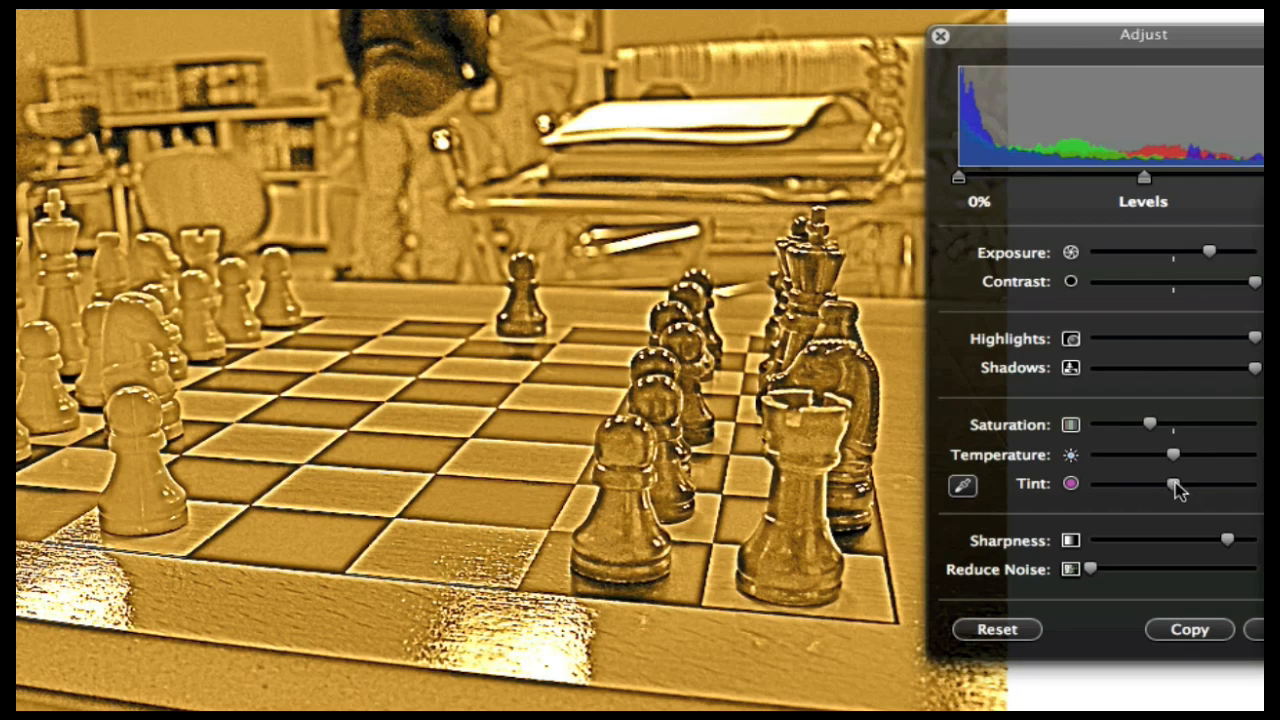
{"action": "left_click_drag", "start_coordinate": [1120, 571], "coordinate": [1091, 592]}
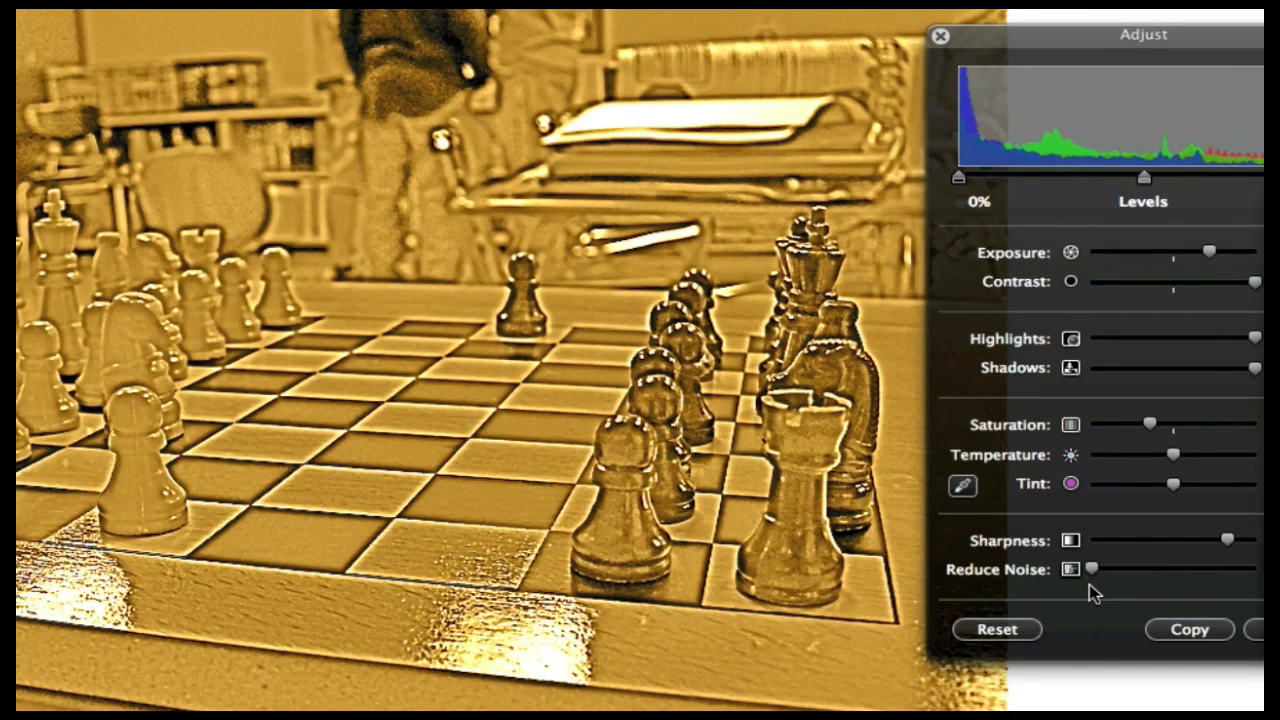
{"action": "left_click", "coordinate": [941, 36]}
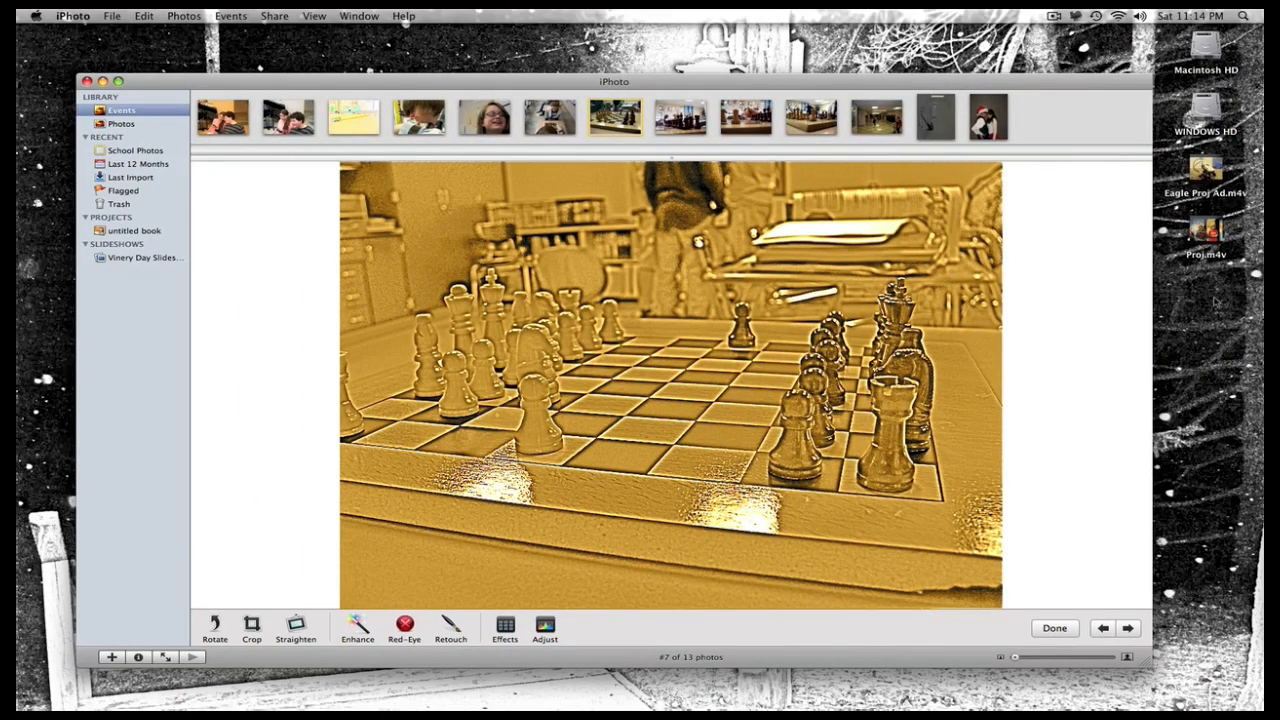